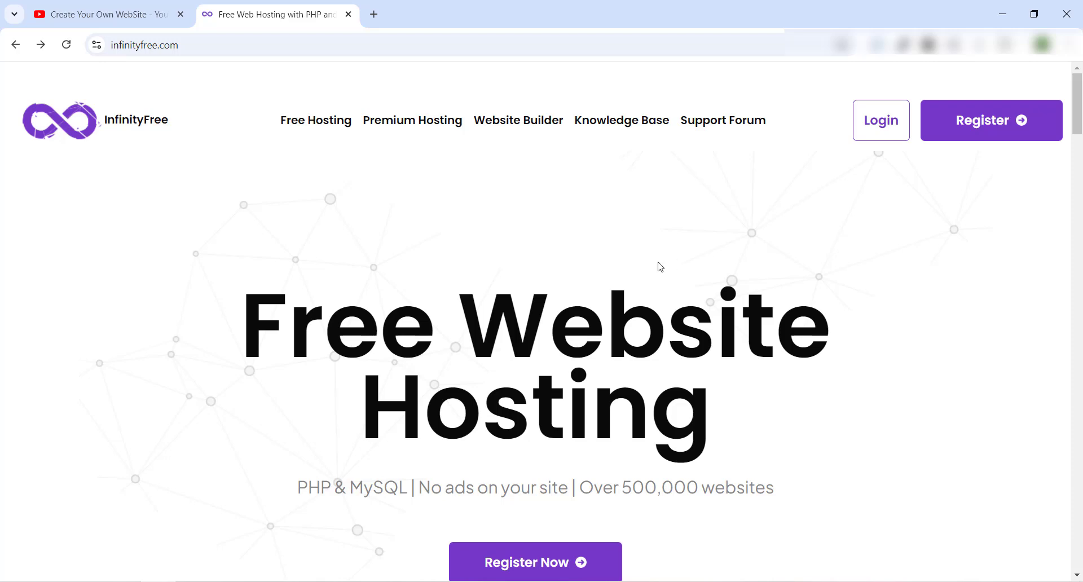
- Open the InfinityFree sign-up form and enter the account e-mail address
{"action": "left_click", "coordinate": [101, 14]}
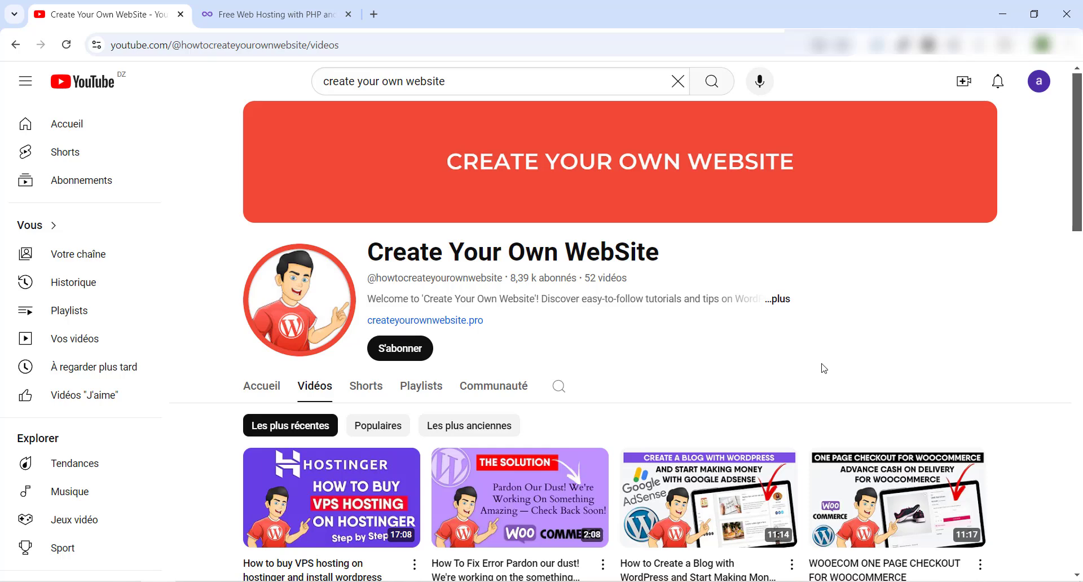
{"action": "key", "text": "ctrl+Tab"}
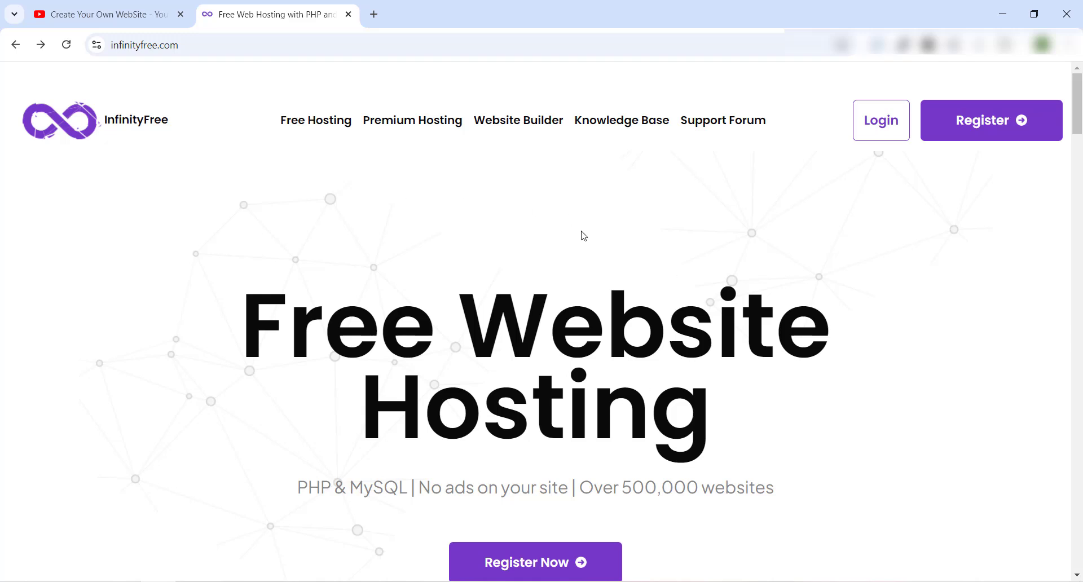
{"action": "left_click", "coordinate": [985, 123]}
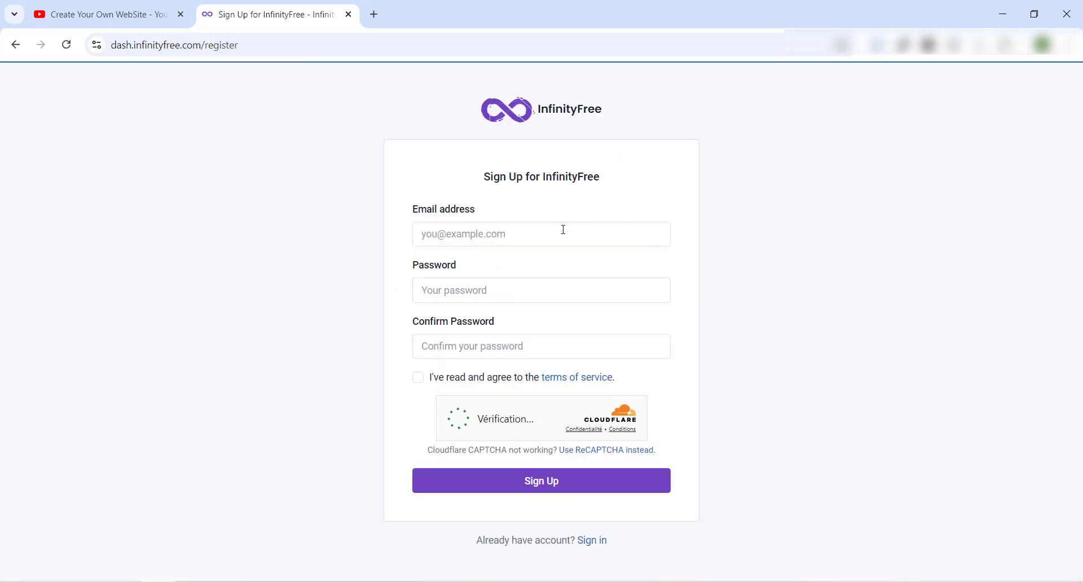
{"action": "left_click", "coordinate": [563, 229]}
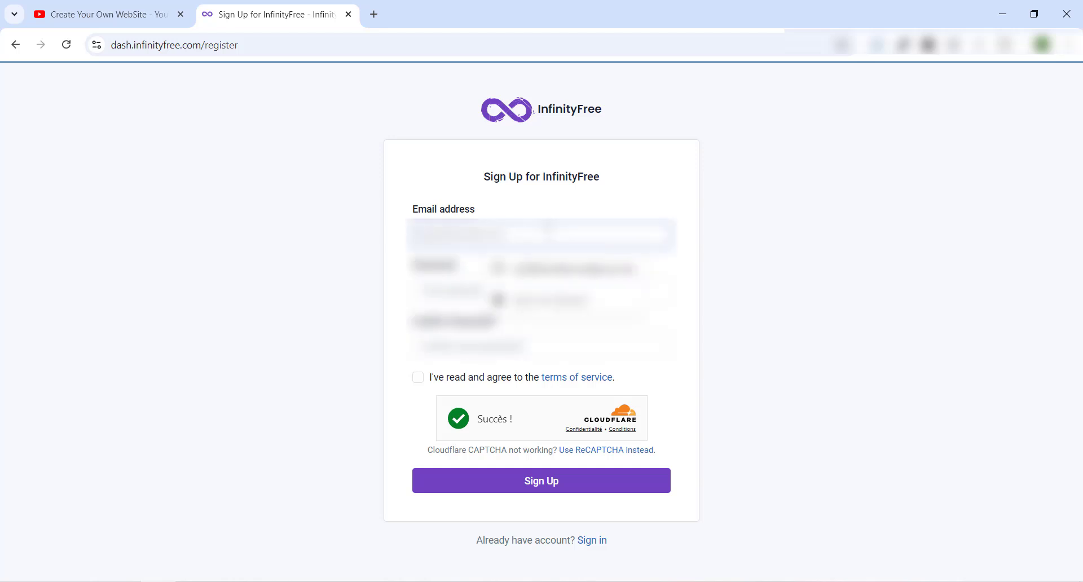
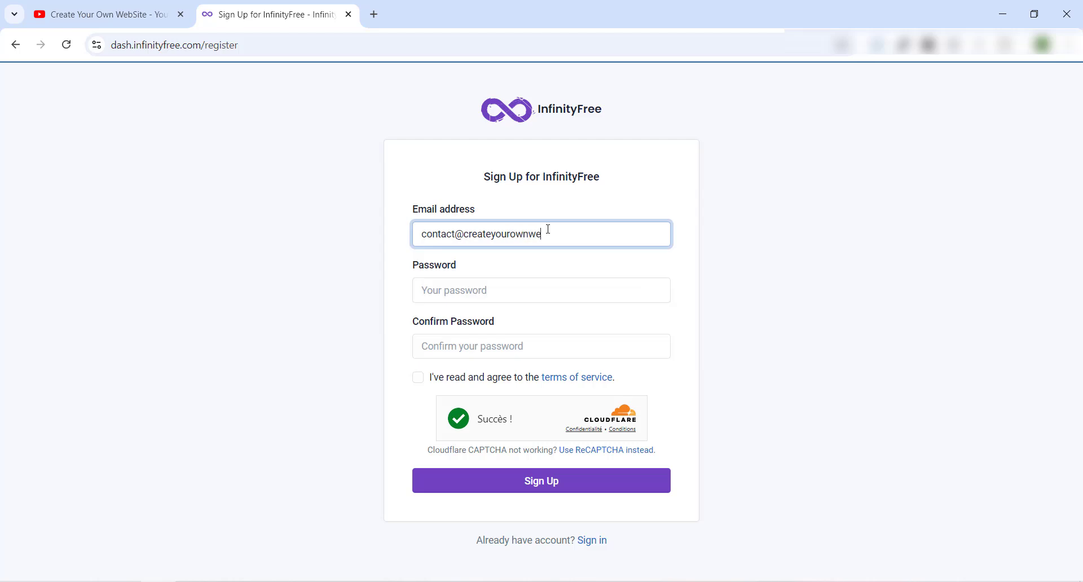
- Enter and confirm the account password, and agree to the terms of service
{"action": "left_click", "coordinate": [578, 290]}
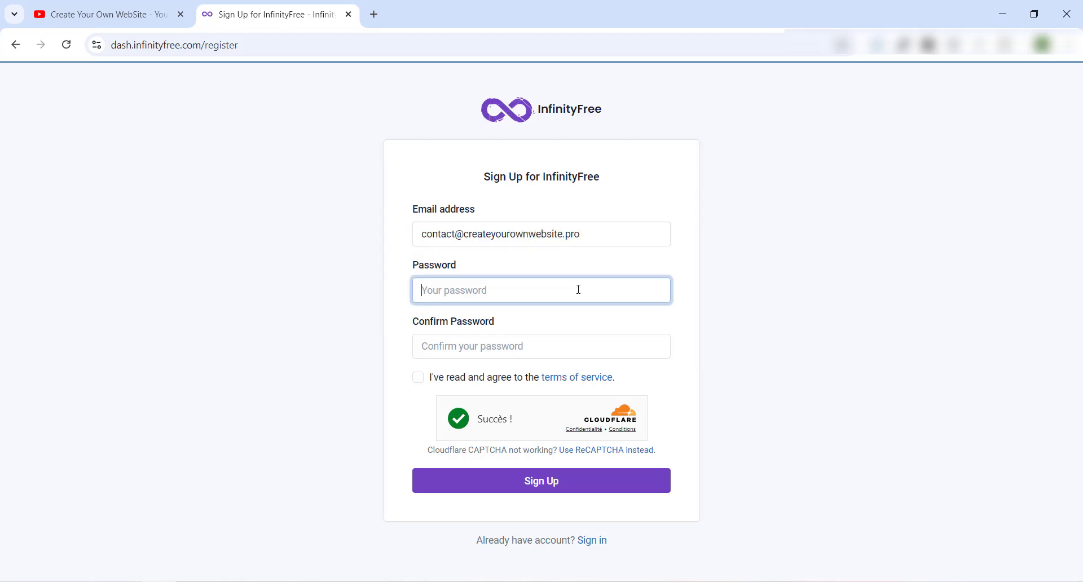
{"action": "type", "text": "••••••••"}
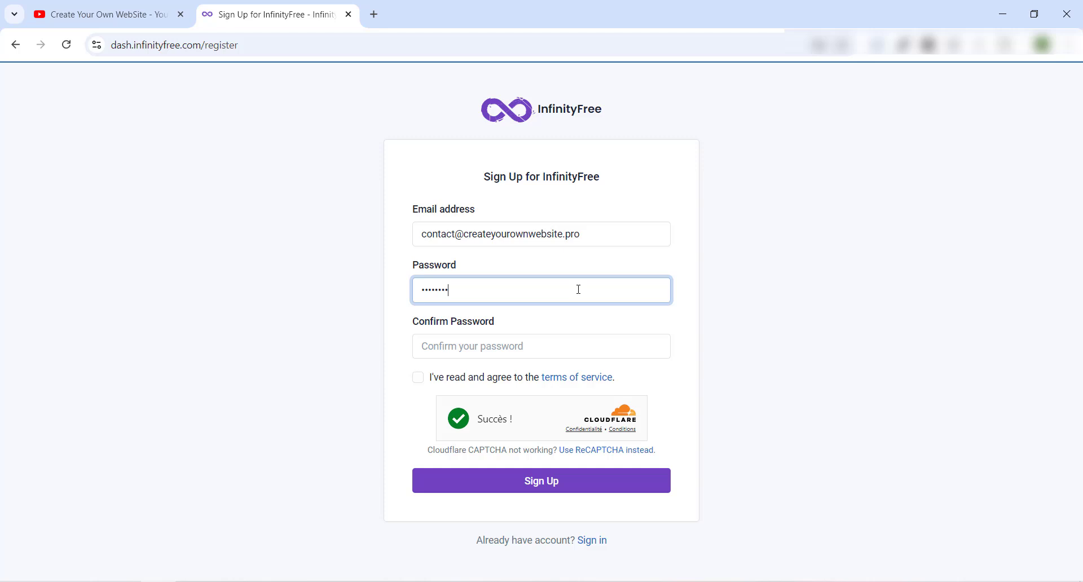
{"action": "type", "text": "••••••"}
{"action": "left_click", "coordinate": [567, 345]}
{"action": "type", "text": "•"}
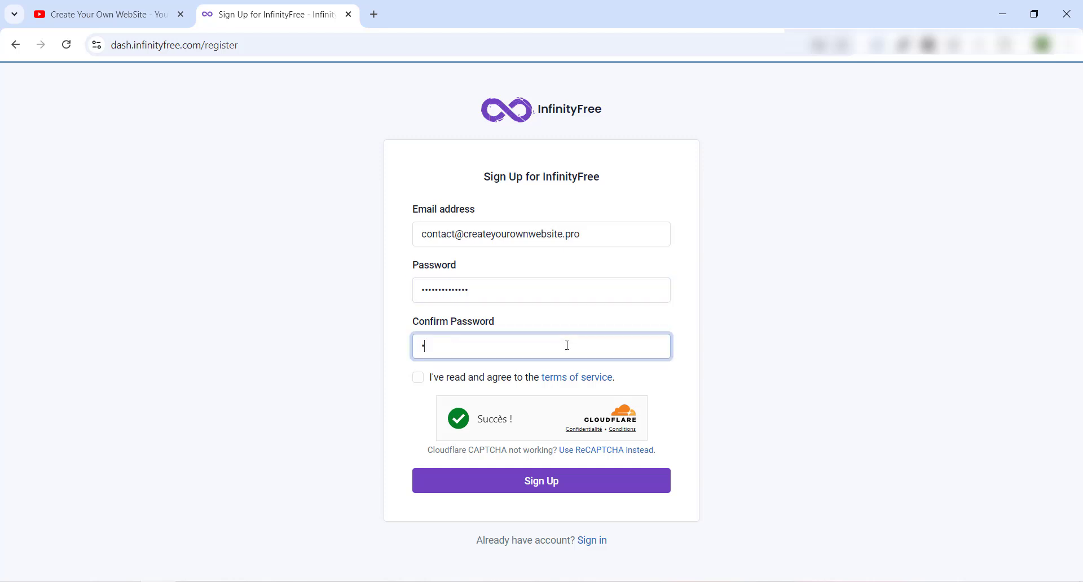
{"action": "type", "text": "•••••••••••••"}
{"action": "left_click", "coordinate": [417, 378]}
- Submit the sign-up, then verify the address from the InfinityFree e-mail in the webmail inbox
{"action": "left_click", "coordinate": [575, 478]}
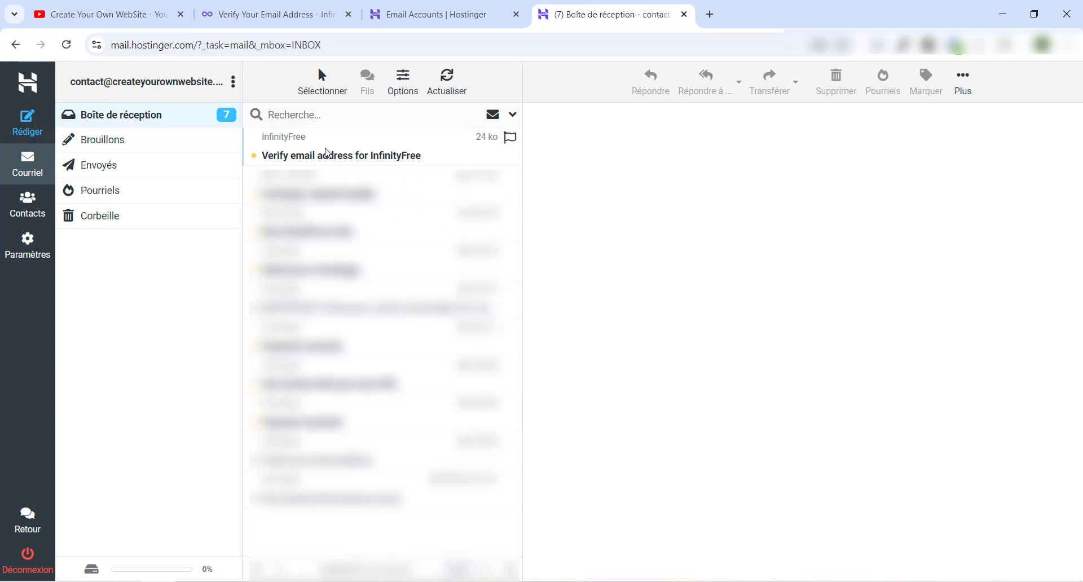
{"action": "left_click", "coordinate": [341, 152]}
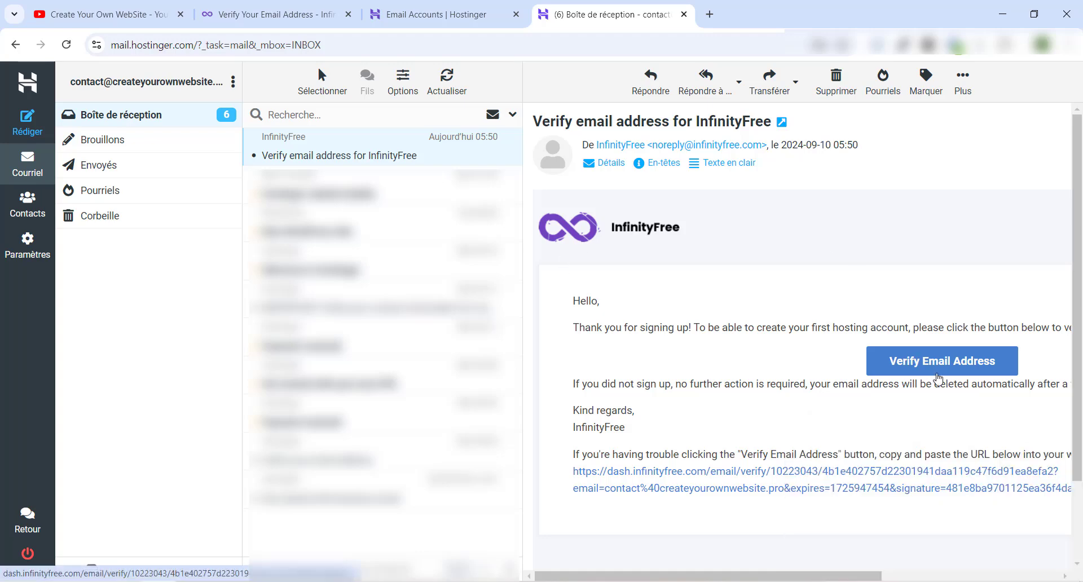
{"action": "left_click", "coordinate": [954, 366]}
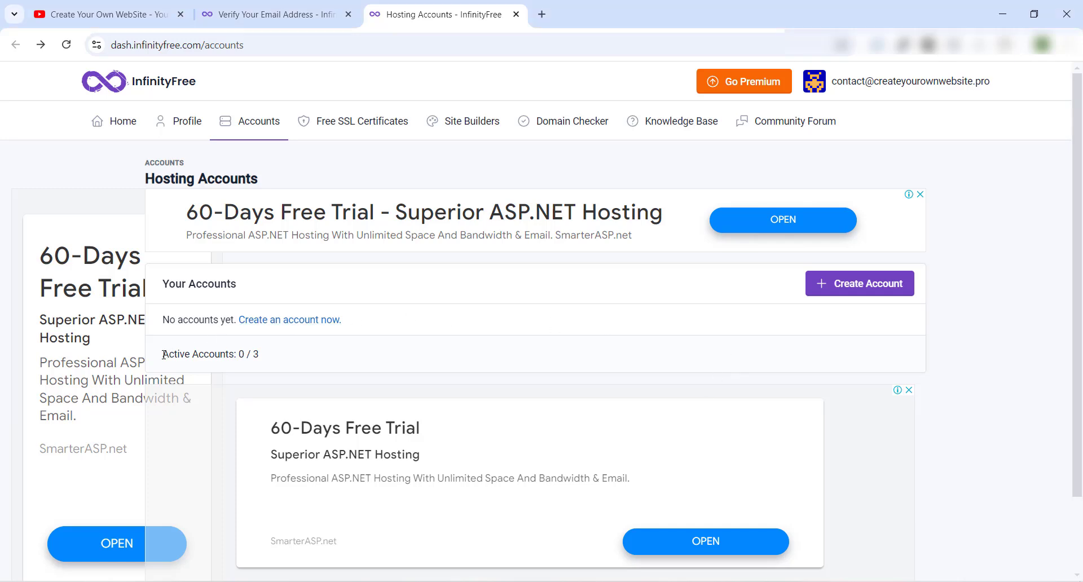
- Start creating a new hosting account and browse the available hosting plans
{"action": "left_click_drag", "start_coordinate": [163, 354], "coordinate": [265, 355]}
{"action": "left_click", "coordinate": [289, 355]}
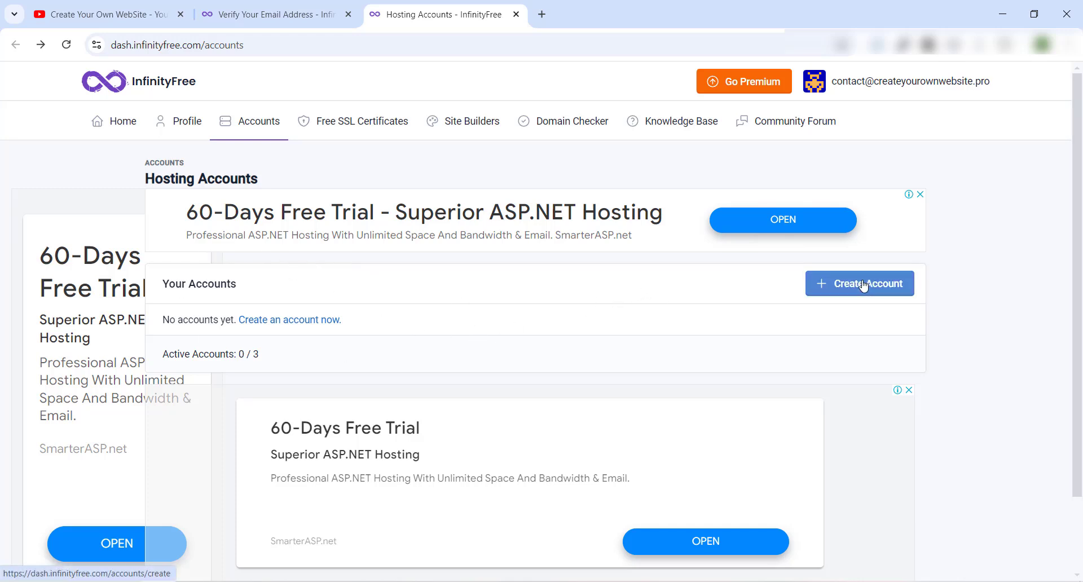
{"action": "left_click", "coordinate": [842, 285]}
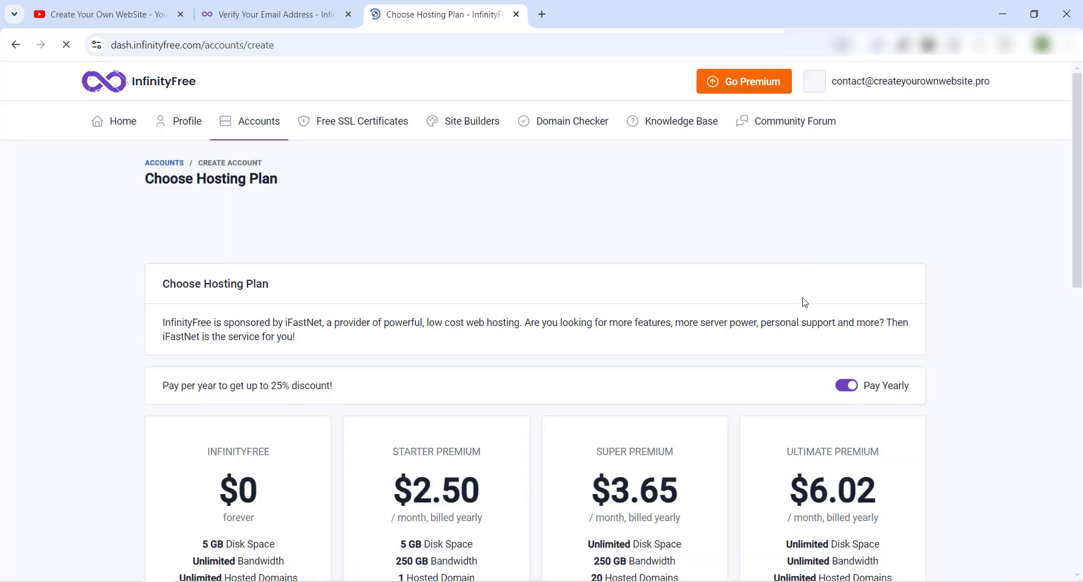
{"action": "scroll", "coordinate": [602, 245], "scroll_direction": "down", "scroll_amount": 3}
{"action": "scroll", "coordinate": [625, 221], "scroll_direction": "down", "scroll_amount": 1}
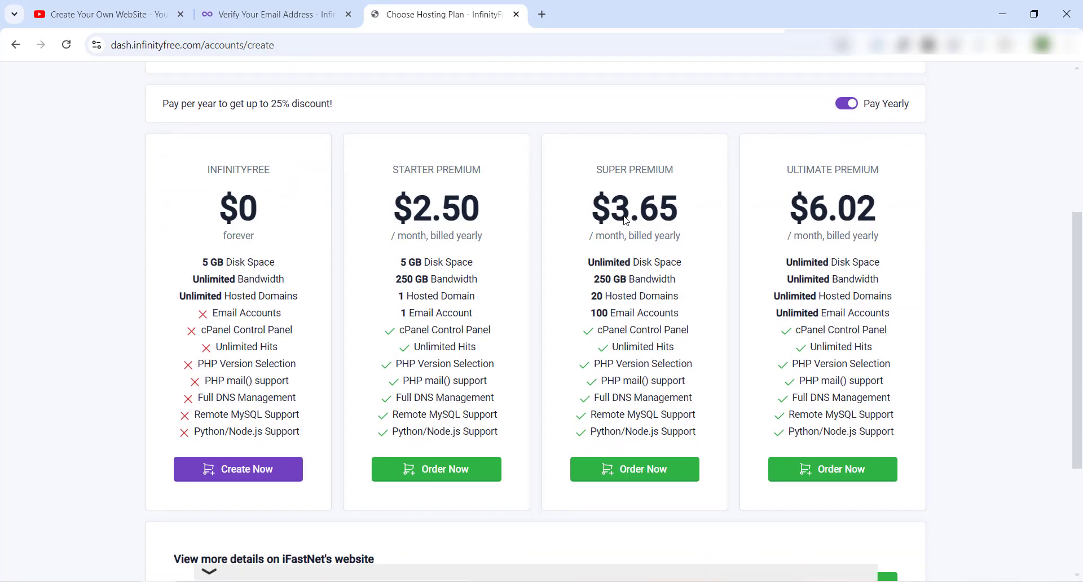
{"action": "scroll", "coordinate": [459, 193], "scroll_direction": "down", "scroll_amount": 1}
{"action": "scroll", "coordinate": [446, 208], "scroll_direction": "up", "scroll_amount": 1}
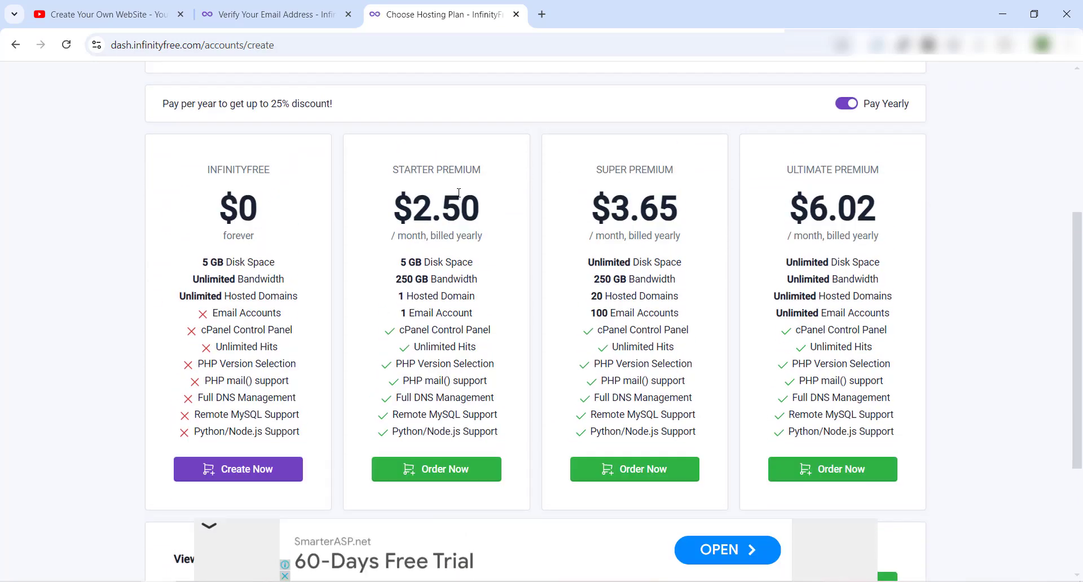
{"action": "scroll", "coordinate": [426, 227], "scroll_direction": "down", "scroll_amount": 1}
{"action": "scroll", "coordinate": [350, 234], "scroll_direction": "up", "scroll_amount": 1}
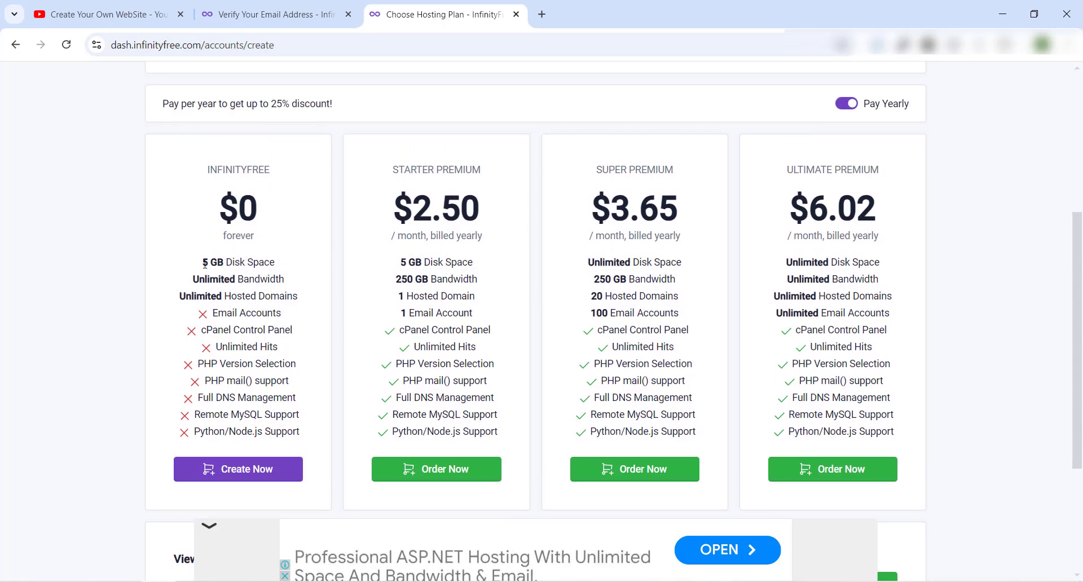
- Compare the free plan's 5 GB disk, unlimited bandwidth and domains against premium plan features
{"action": "left_click_drag", "start_coordinate": [204, 263], "coordinate": [269, 258]}
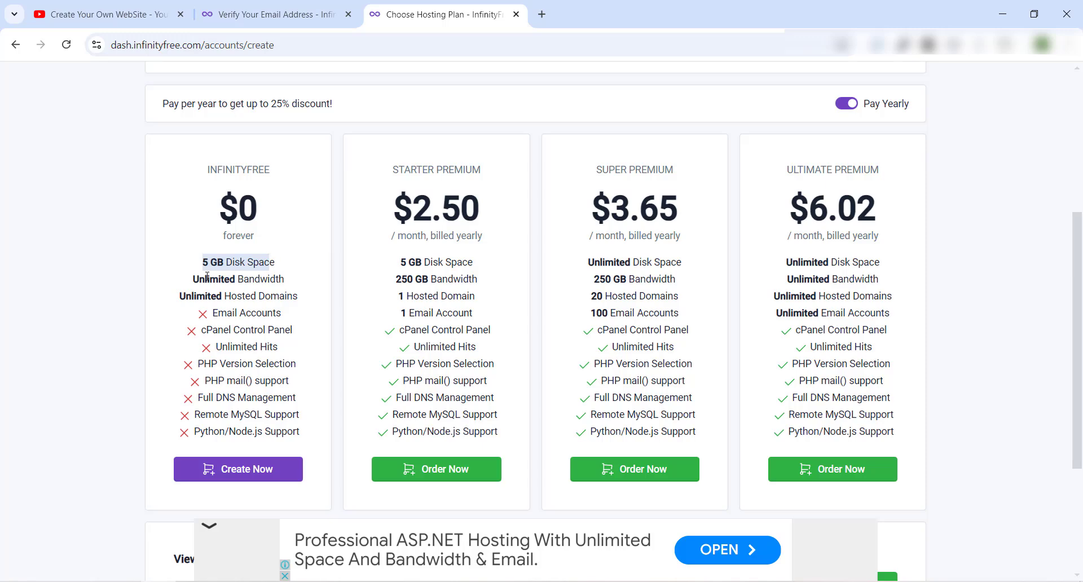
{"action": "left_click_drag", "start_coordinate": [192, 279], "coordinate": [260, 278]}
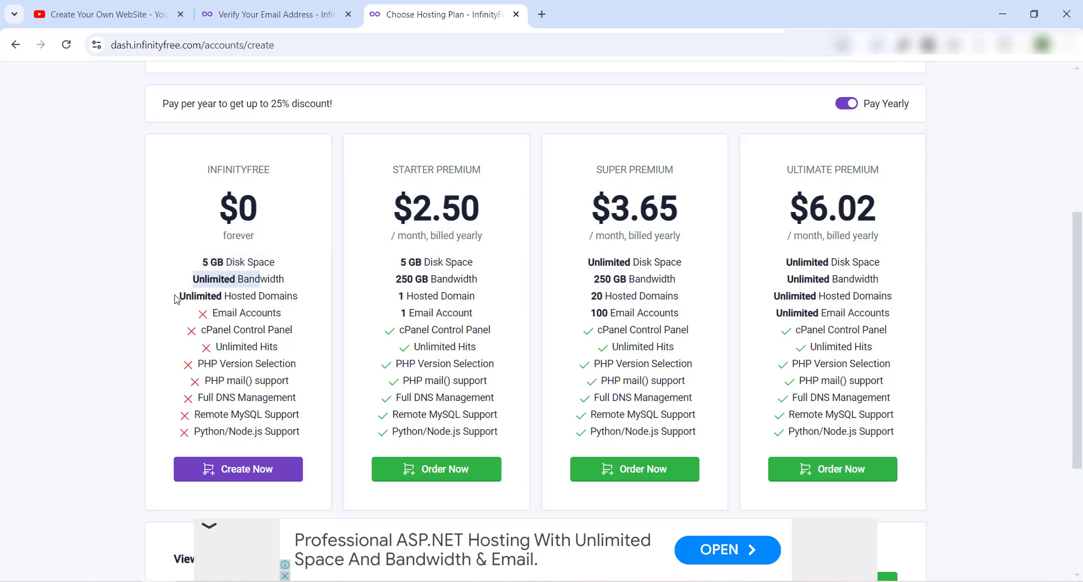
{"action": "left_click_drag", "start_coordinate": [176, 299], "coordinate": [303, 301]}
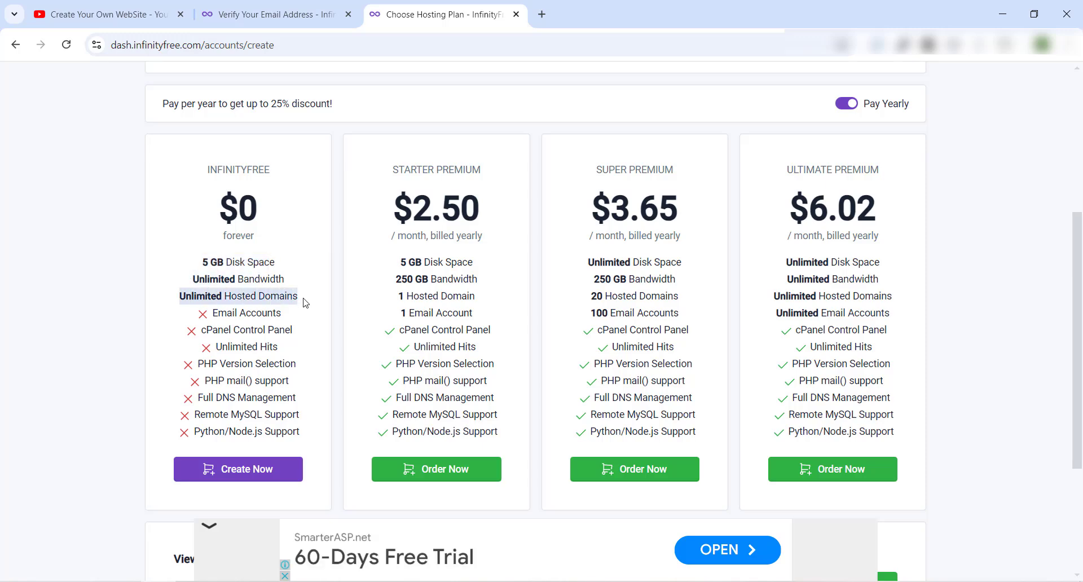
{"action": "left_click", "coordinate": [208, 235]}
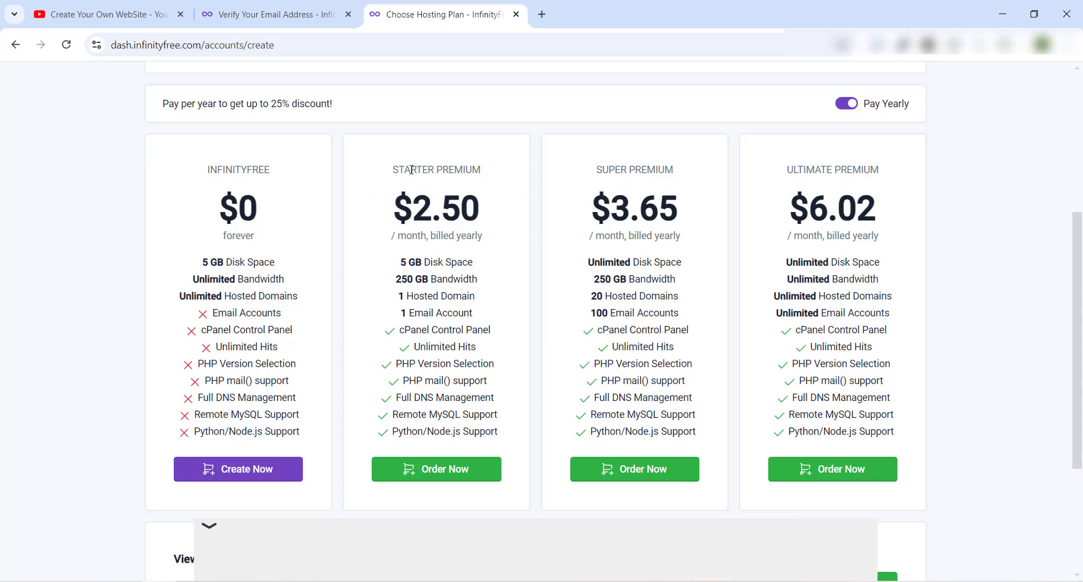
{"action": "left_click_drag", "start_coordinate": [411, 169], "coordinate": [899, 433]}
{"action": "left_click", "coordinate": [902, 433]}
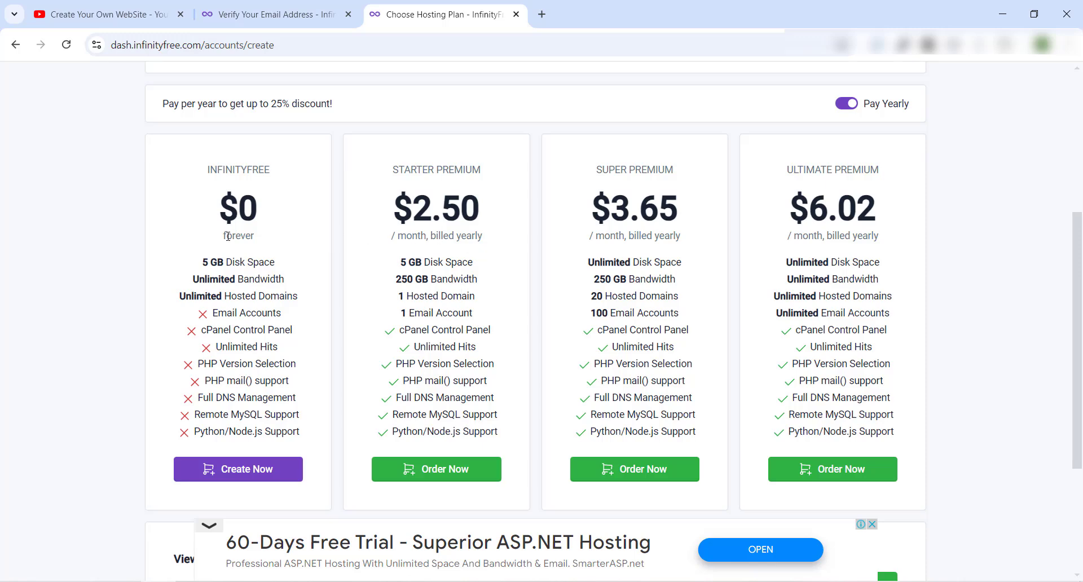
{"action": "scroll", "coordinate": [282, 282], "scroll_direction": "down", "scroll_amount": 1}
- Choose the free InfinityFree plan and select .free.nf as the domain extension
{"action": "left_click", "coordinate": [239, 405]}
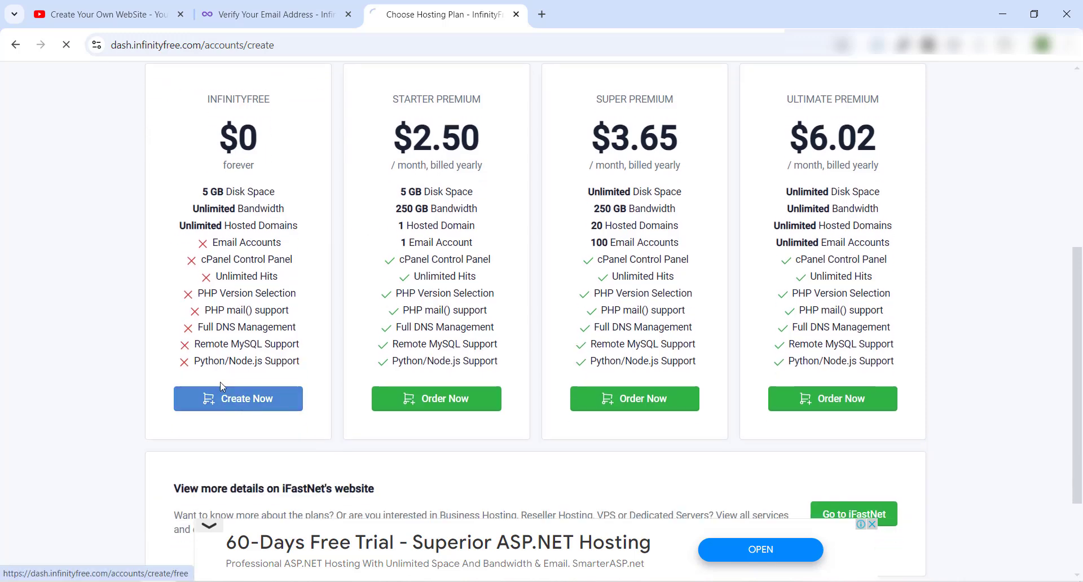
{"action": "scroll", "coordinate": [481, 272], "scroll_direction": "down", "scroll_amount": 1}
{"action": "scroll", "coordinate": [480, 272], "scroll_direction": "down", "scroll_amount": 1}
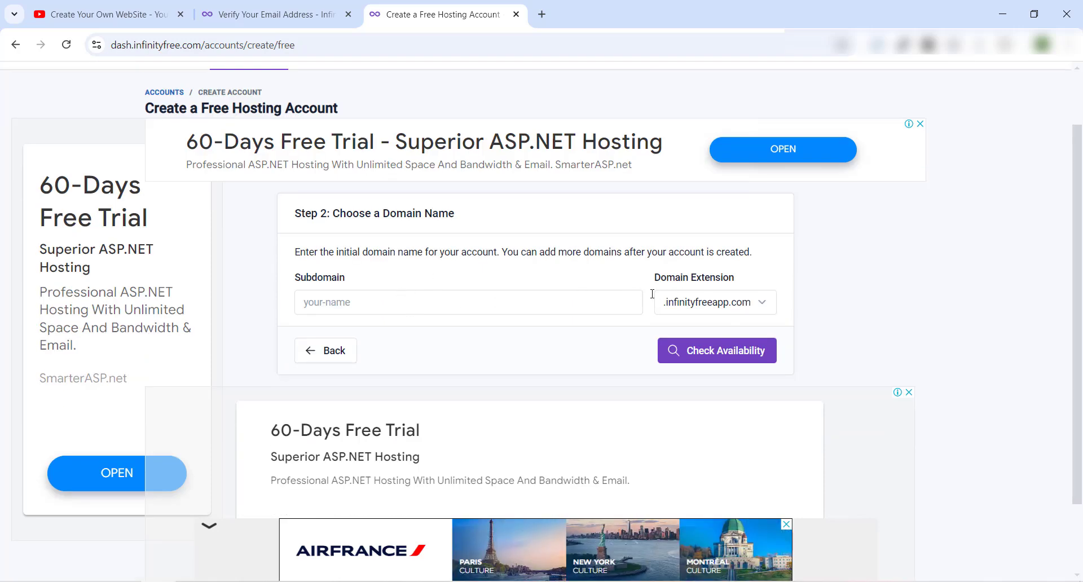
{"action": "left_click", "coordinate": [715, 303]}
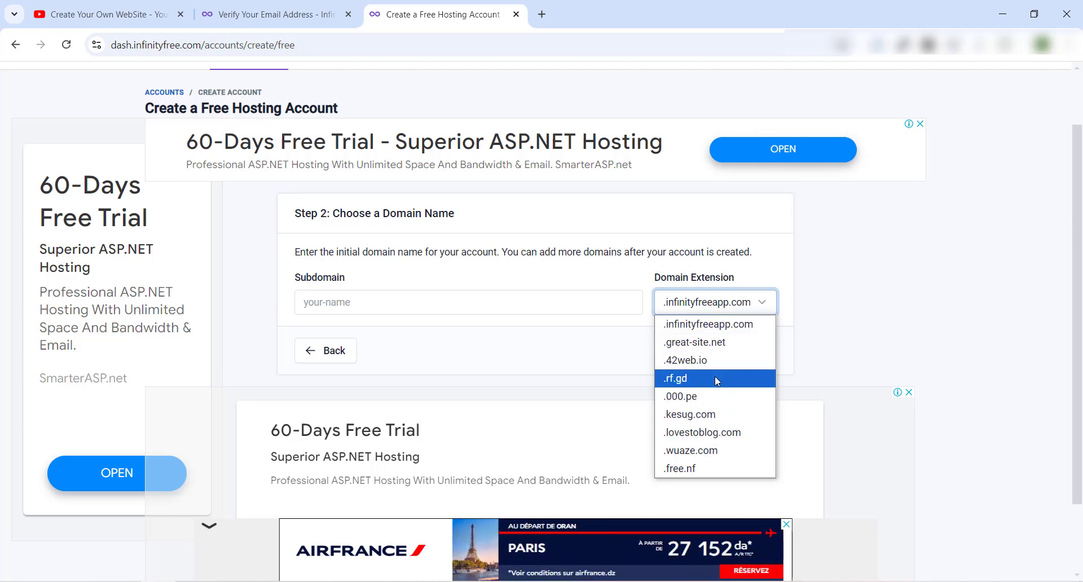
{"action": "left_click", "coordinate": [702, 473]}
- Enter createyourownwebsite as the subdomain and confirm it is available
{"action": "left_click", "coordinate": [498, 300]}
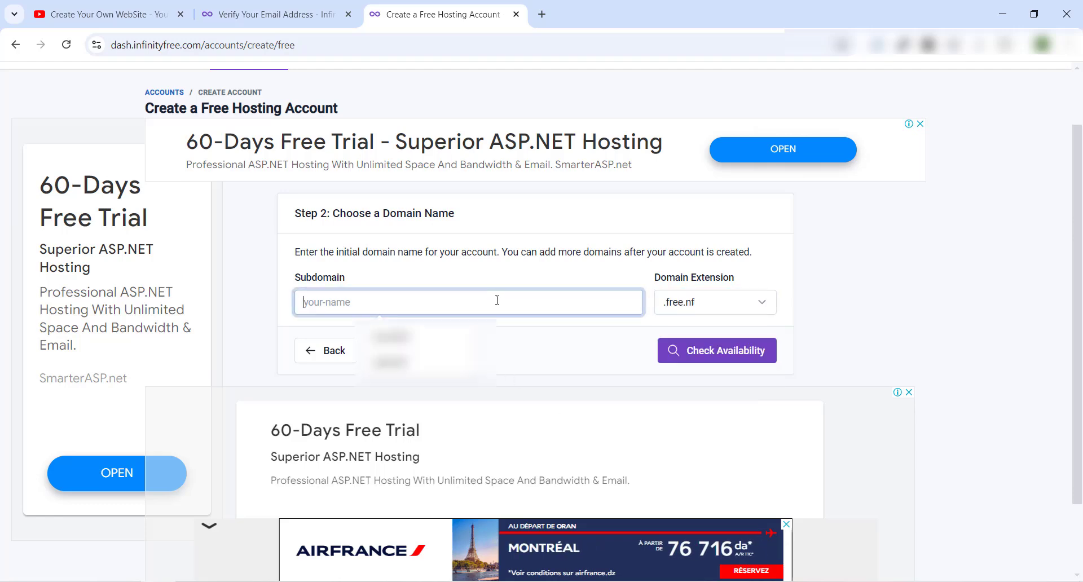
{"action": "type", "text": "crea"}
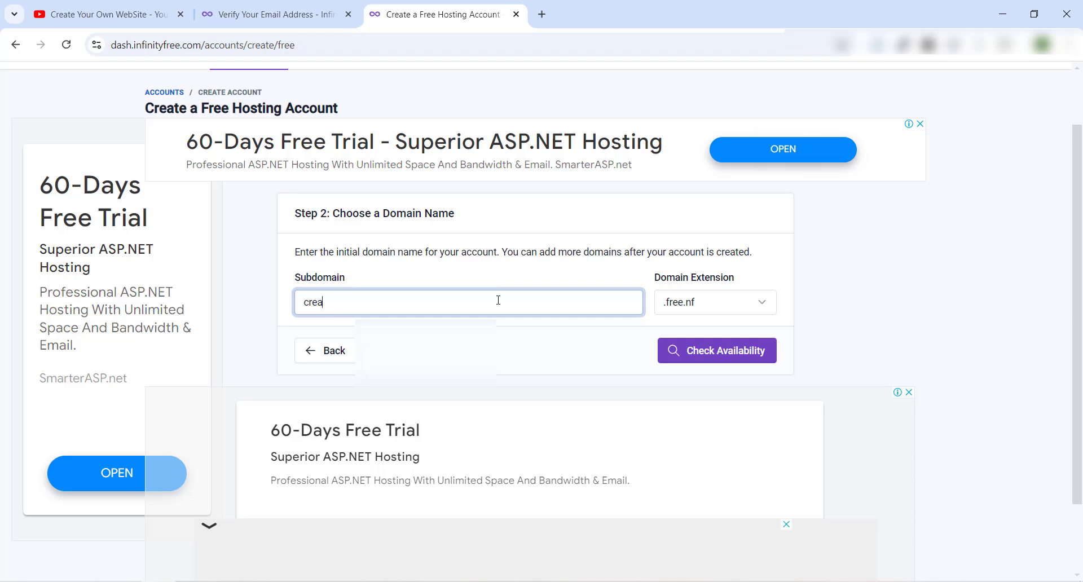
{"action": "key", "text": "BackSpace"}
{"action": "key", "text": "BackSpace"}
{"action": "key", "text": "BackSpace"}
{"action": "type", "text": "crea"}
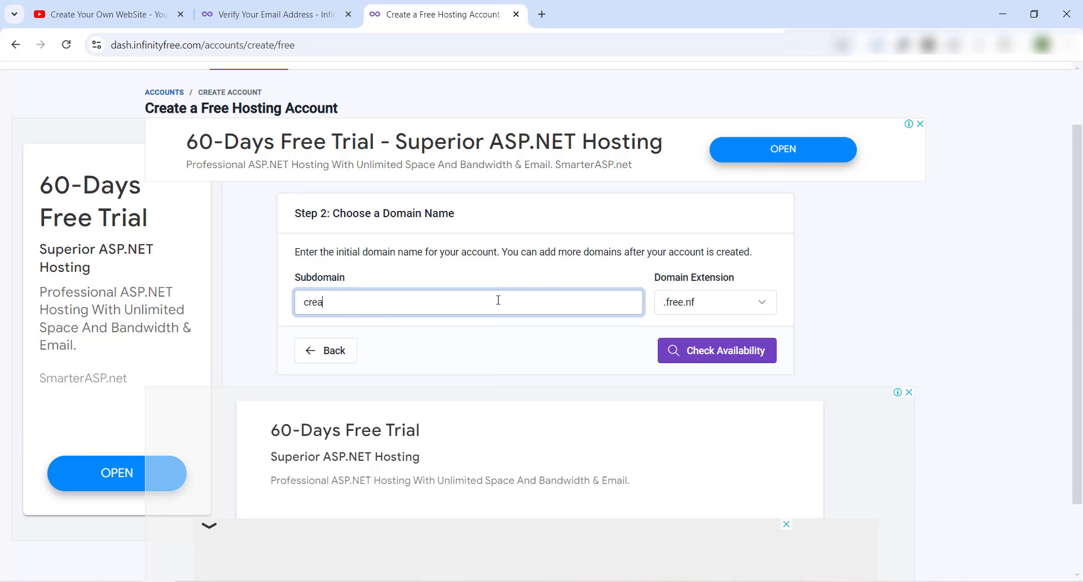
{"action": "type", "text": "teyourownwebsite"}
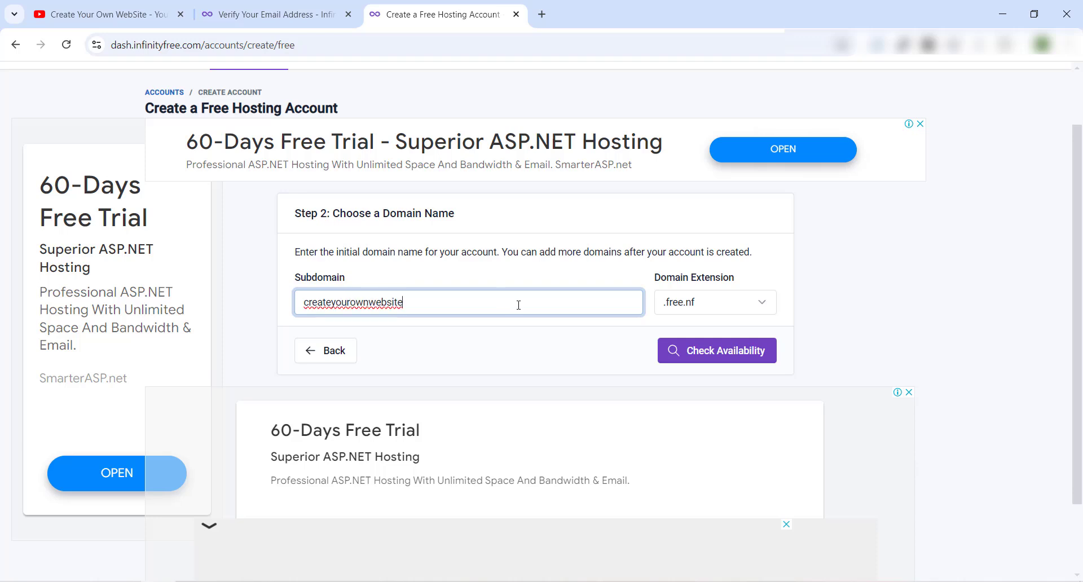
{"action": "left_click", "coordinate": [726, 352]}
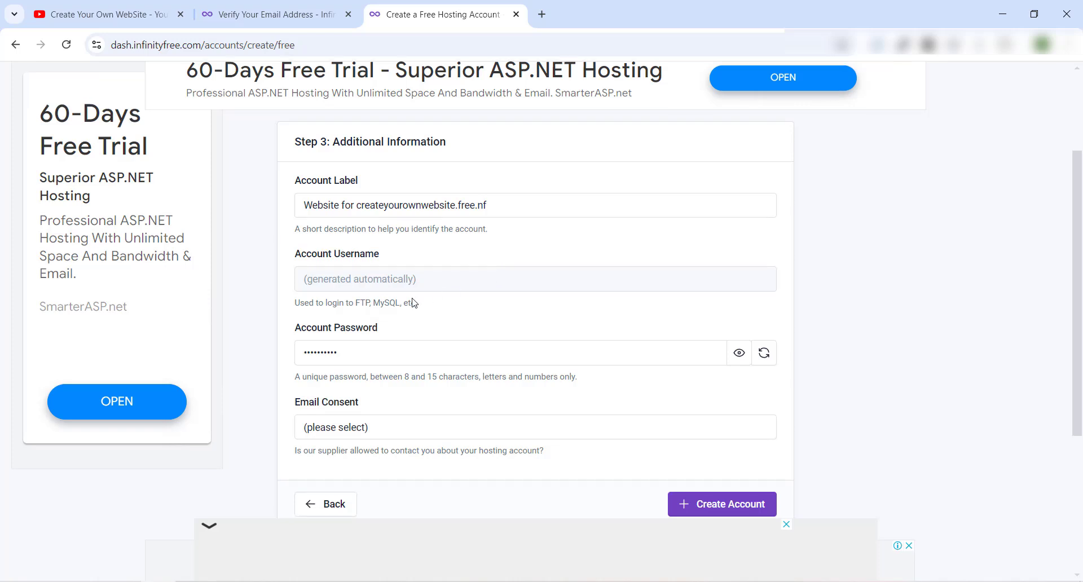
- Replace the generated account password with your own letters-and-numbers password
{"action": "scroll", "coordinate": [400, 296], "scroll_direction": "down", "scroll_amount": 2}
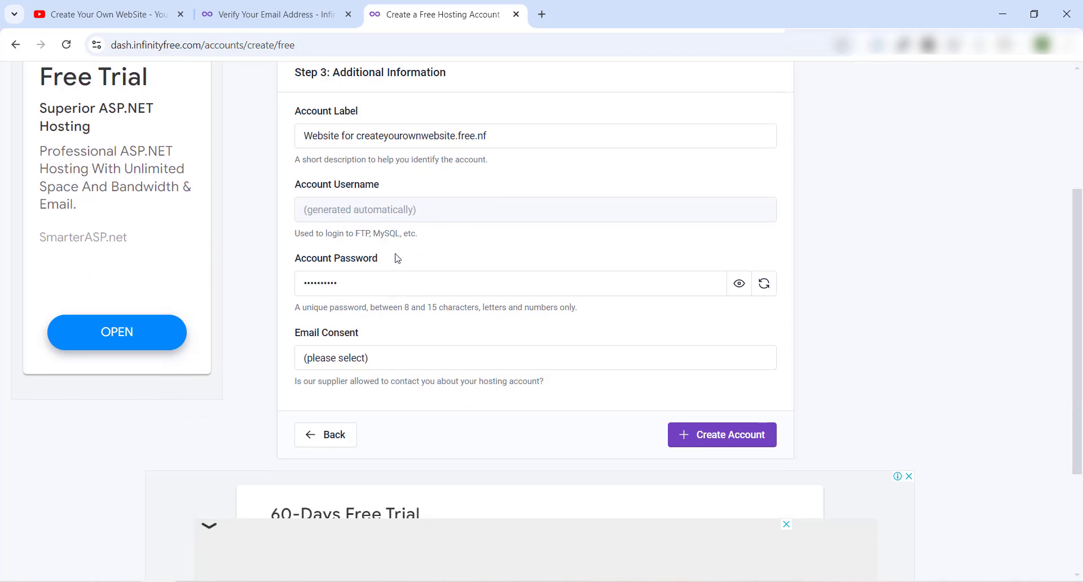
{"action": "scroll", "coordinate": [394, 258], "scroll_direction": "down", "scroll_amount": 1}
{"action": "scroll", "coordinate": [352, 215], "scroll_direction": "up", "scroll_amount": 1}
{"action": "left_click", "coordinate": [739, 283]}
{"action": "left_click_drag", "start_coordinate": [426, 285], "coordinate": [293, 284]}
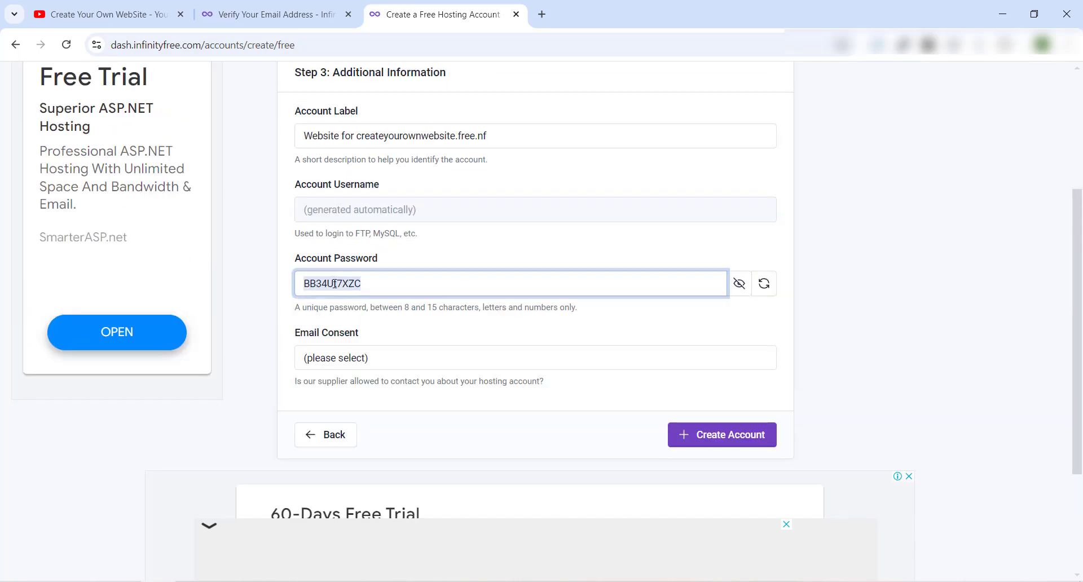
{"action": "left_click", "coordinate": [498, 284]}
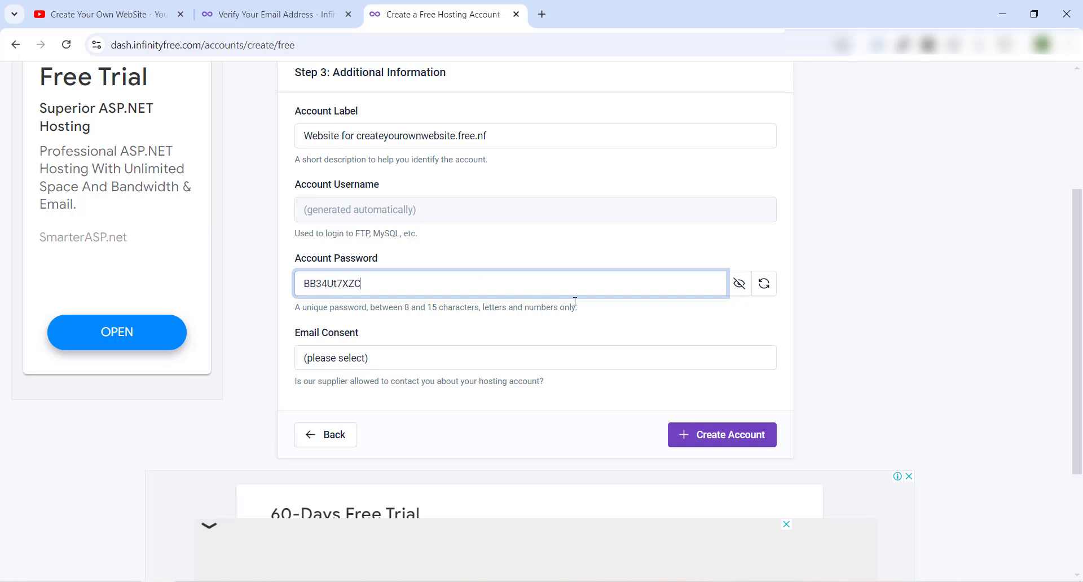
{"action": "left_click", "coordinate": [738, 283]}
{"action": "left_click_drag", "start_coordinate": [473, 282], "coordinate": [286, 283]}
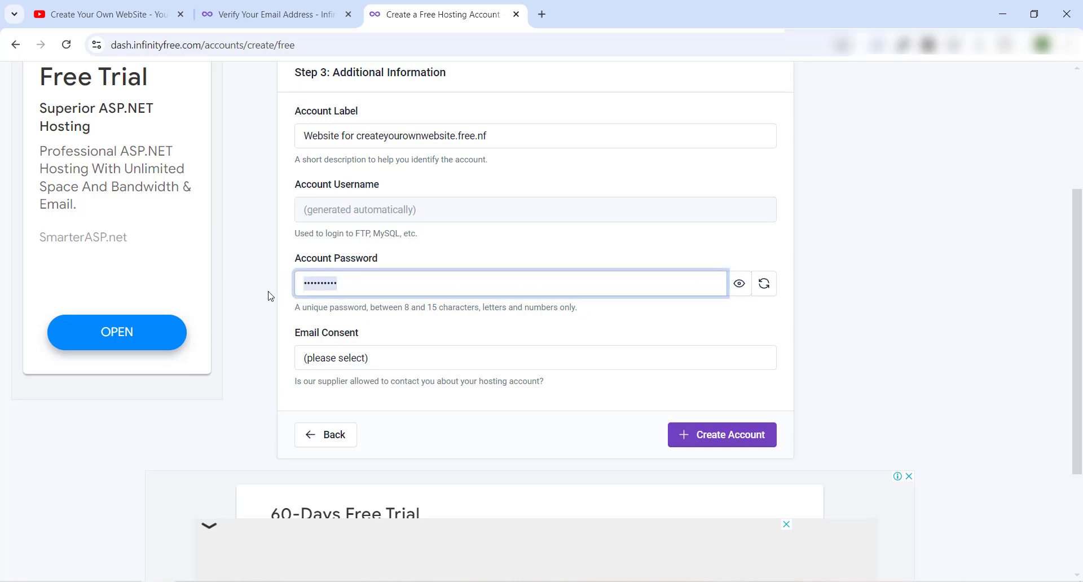
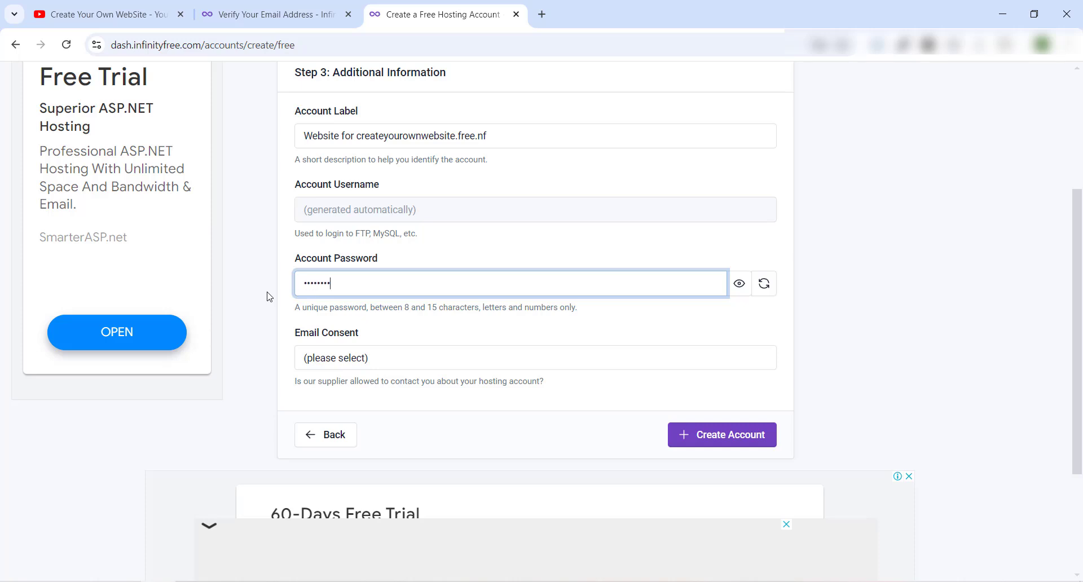
- Set Email Consent to I Approve, create the account, and fix the rejected password
{"action": "left_click", "coordinate": [428, 359]}
{"action": "left_click", "coordinate": [419, 392]}
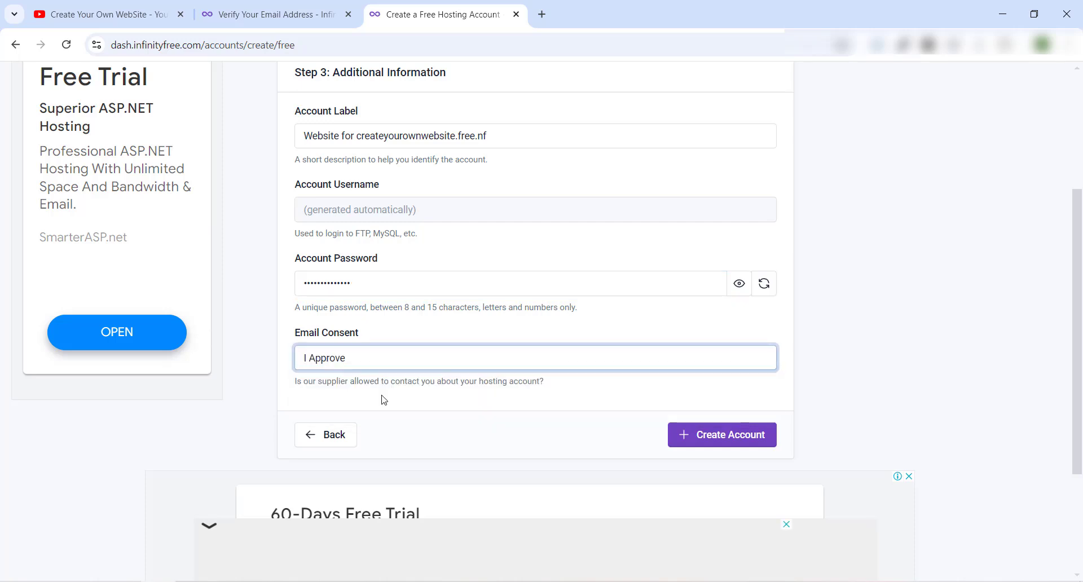
{"action": "left_click", "coordinate": [710, 436]}
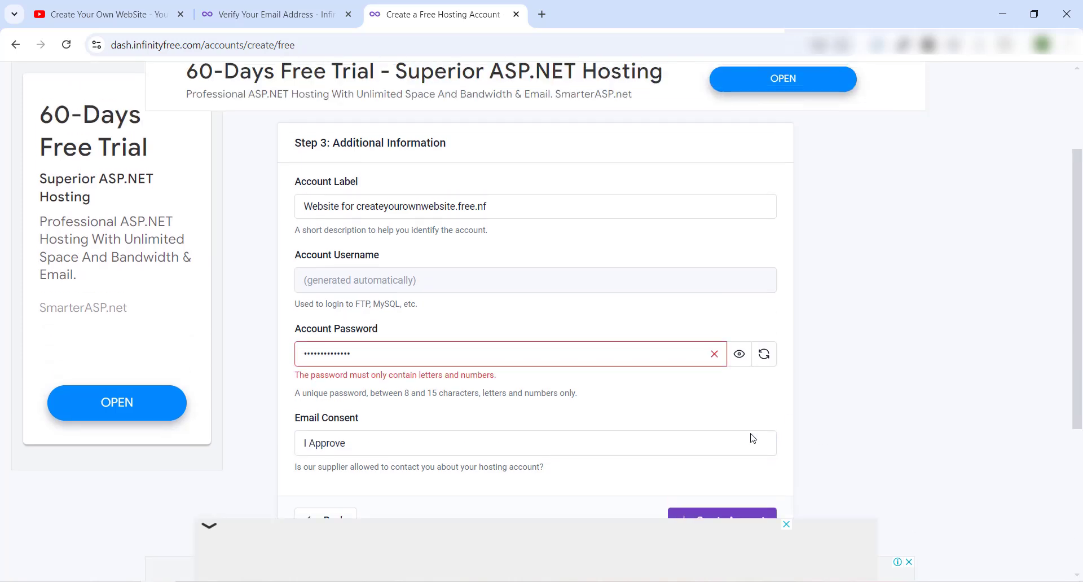
{"action": "left_click", "coordinate": [599, 353]}
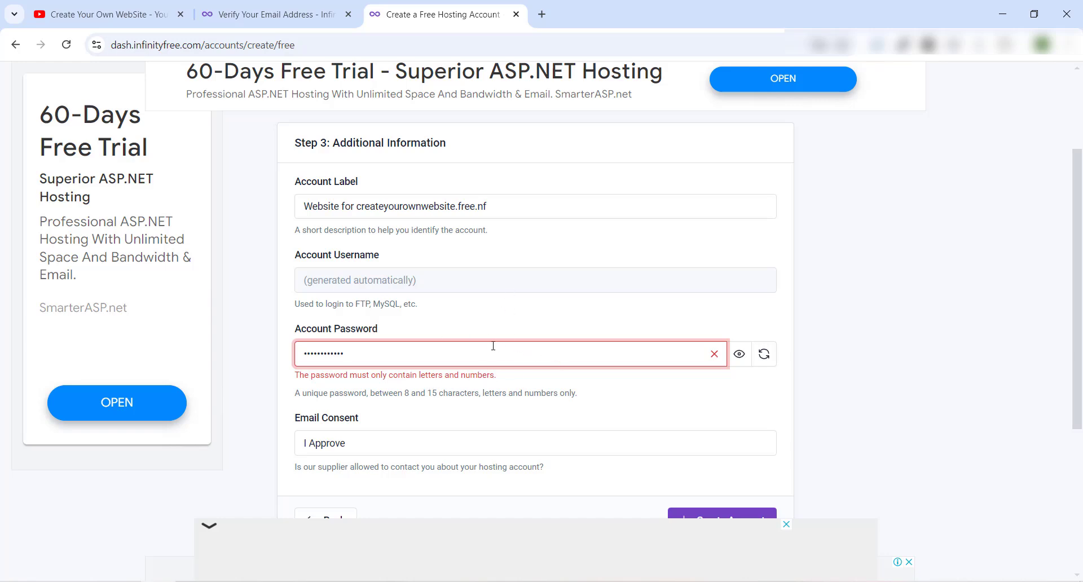
{"action": "scroll", "coordinate": [720, 379], "scroll_direction": "down", "scroll_amount": 3}
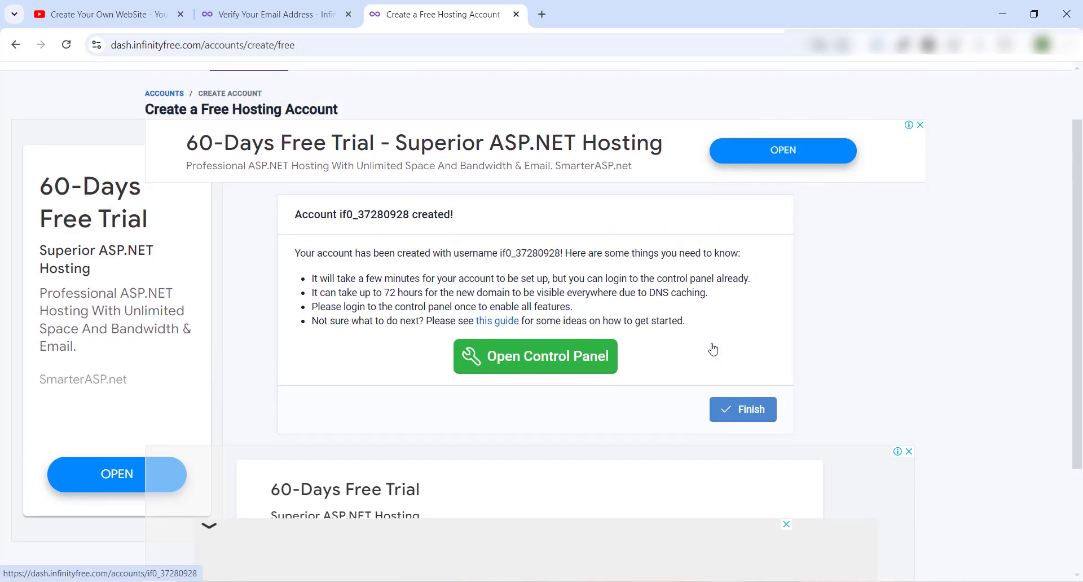
- Open the control panel, approve service e-mails with I Approve, and review the VistaPanel sections
{"action": "scroll", "coordinate": [712, 350], "scroll_direction": "up", "scroll_amount": 2}
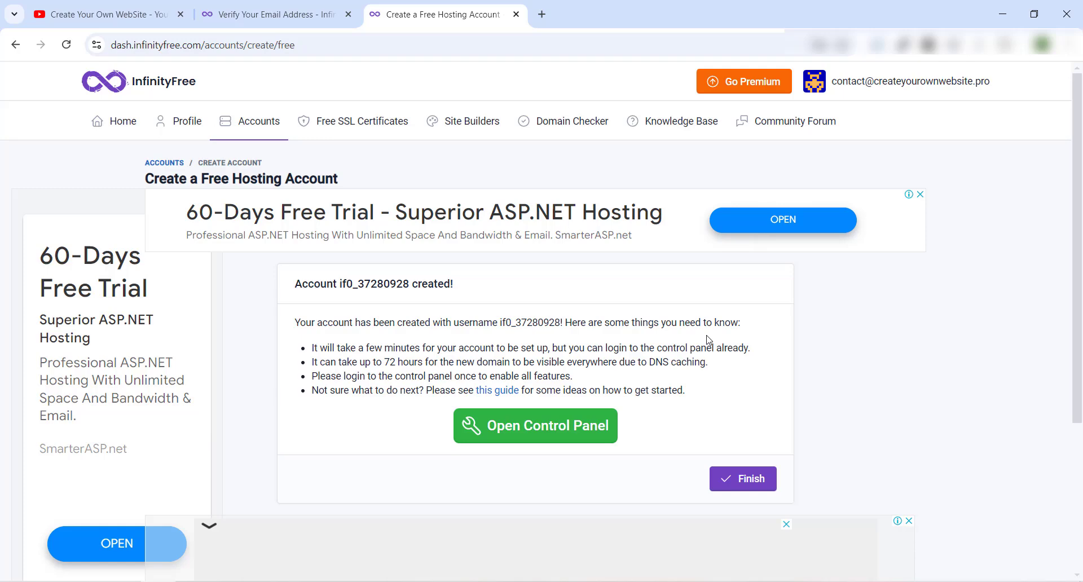
{"action": "left_click", "coordinate": [539, 435]}
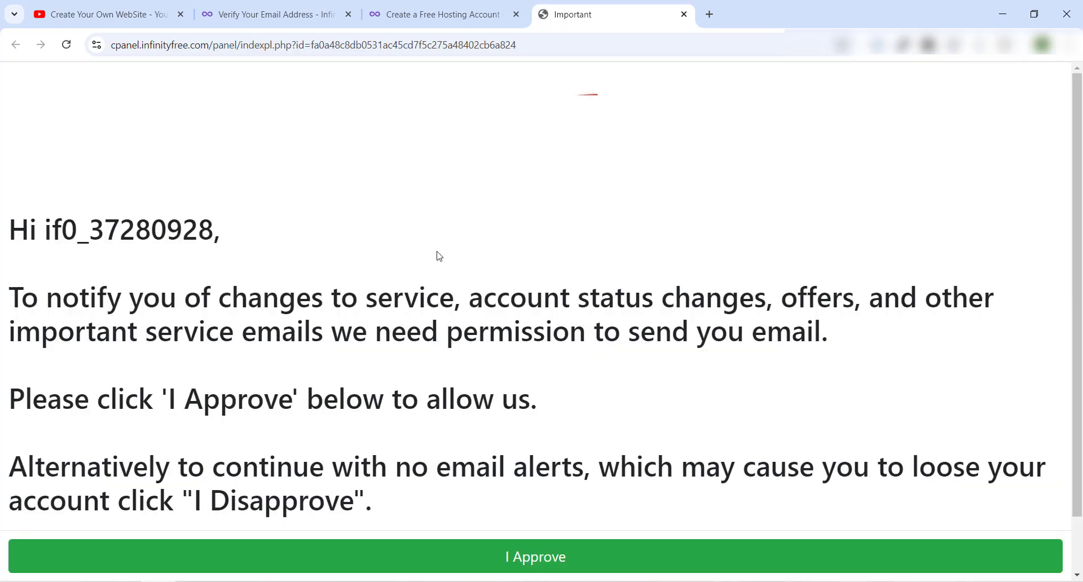
{"action": "left_click", "coordinate": [538, 559]}
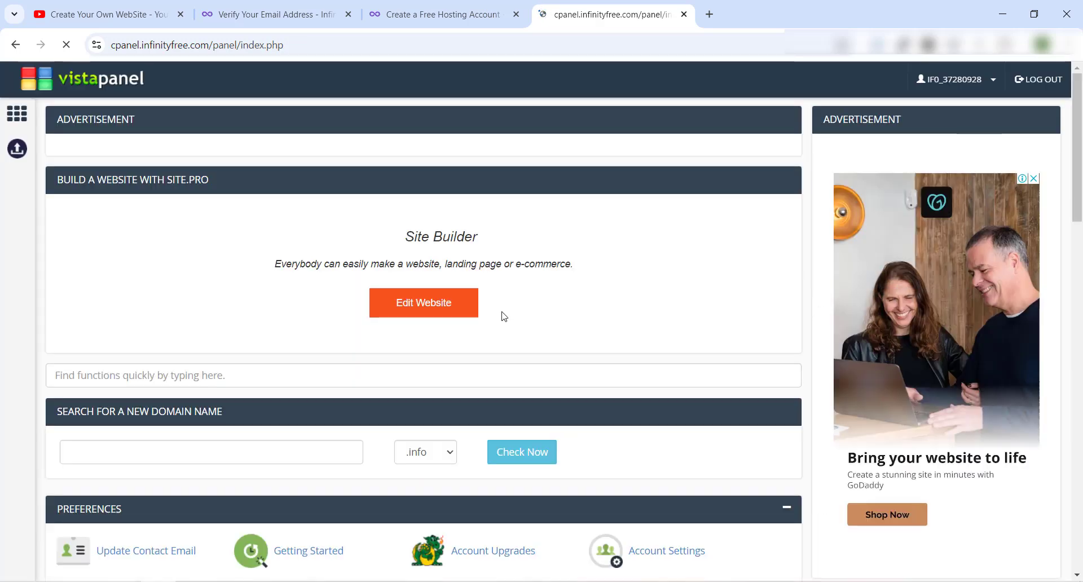
{"action": "scroll", "coordinate": [574, 251], "scroll_direction": "down", "scroll_amount": 1}
{"action": "scroll", "coordinate": [574, 251], "scroll_direction": "down", "scroll_amount": 15}
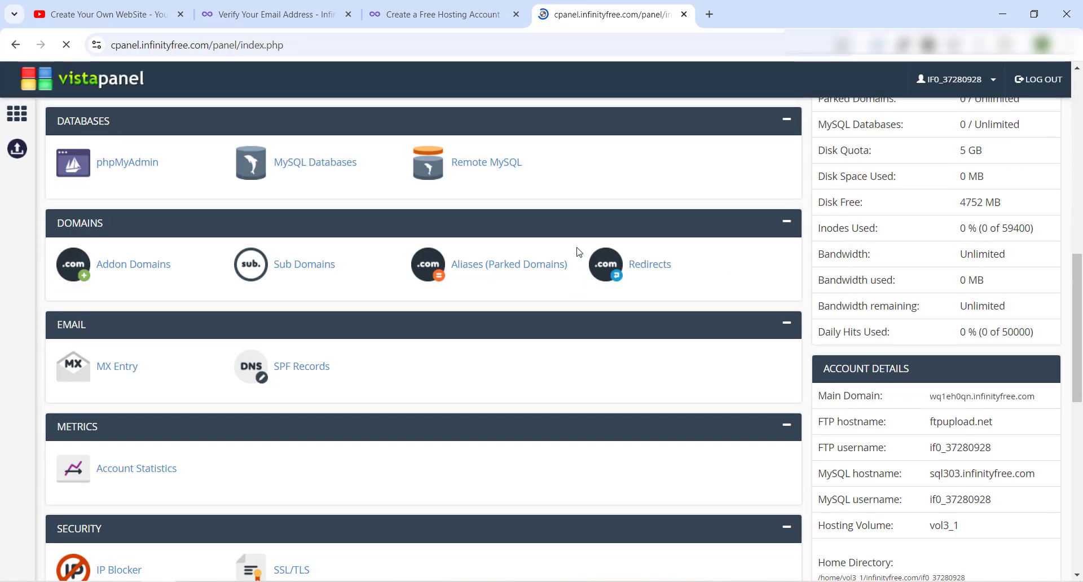
{"action": "scroll", "coordinate": [595, 282], "scroll_direction": "up", "scroll_amount": 14}
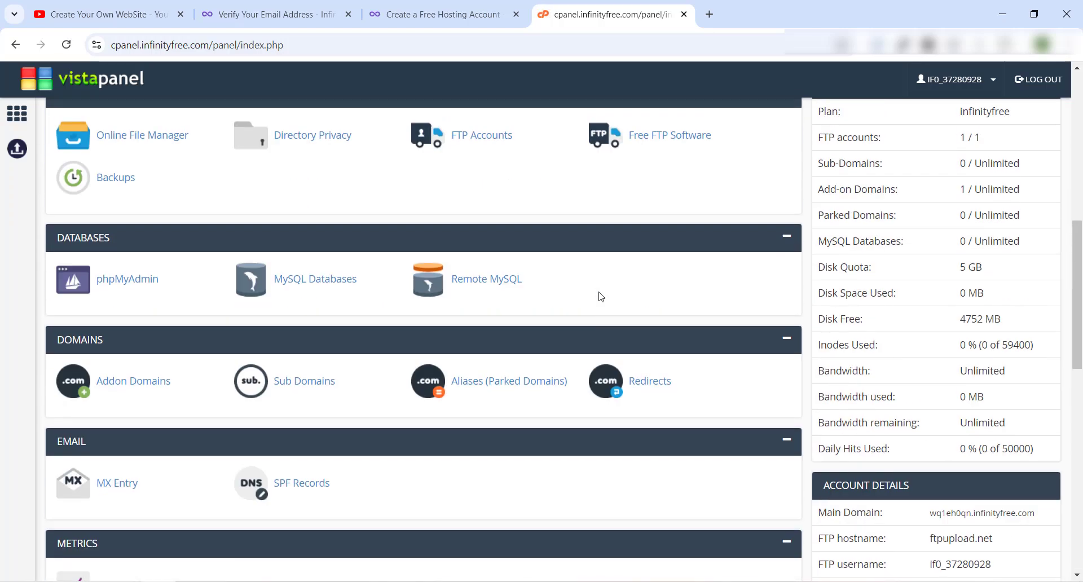
{"action": "scroll", "coordinate": [601, 297], "scroll_direction": "down", "scroll_amount": 13}
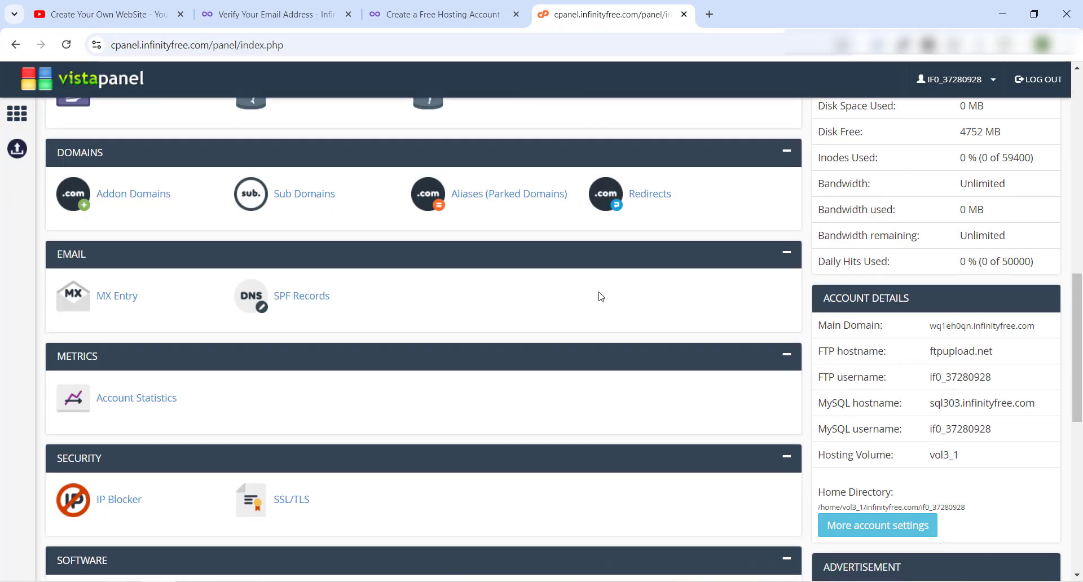
{"action": "scroll", "coordinate": [601, 297], "scroll_direction": "up", "scroll_amount": 4}
{"action": "scroll", "coordinate": [600, 296], "scroll_direction": "up", "scroll_amount": 7}
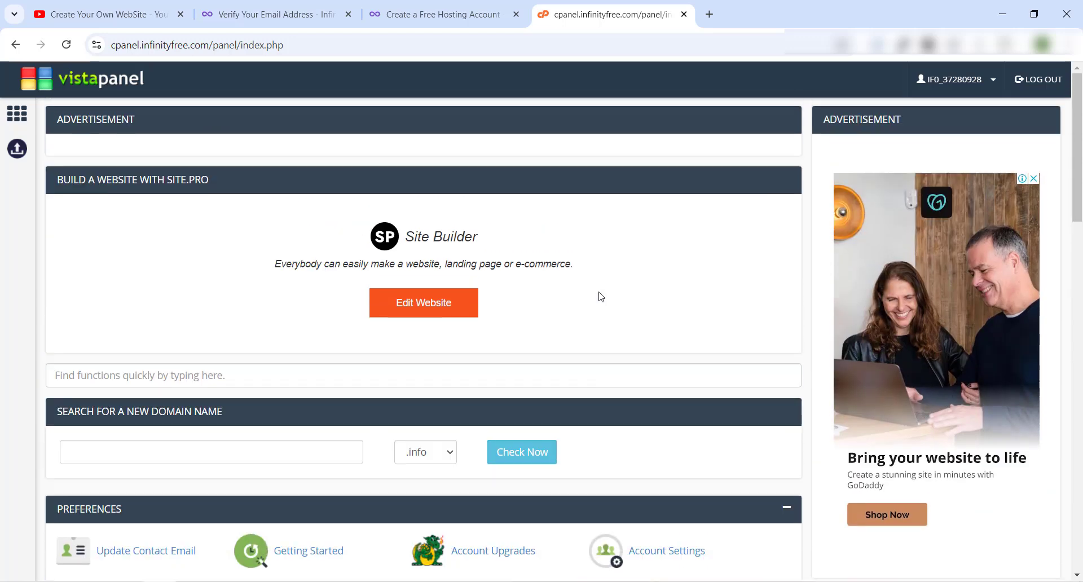
- Finish setup on the account-created page
{"action": "left_click", "coordinate": [496, 11]}
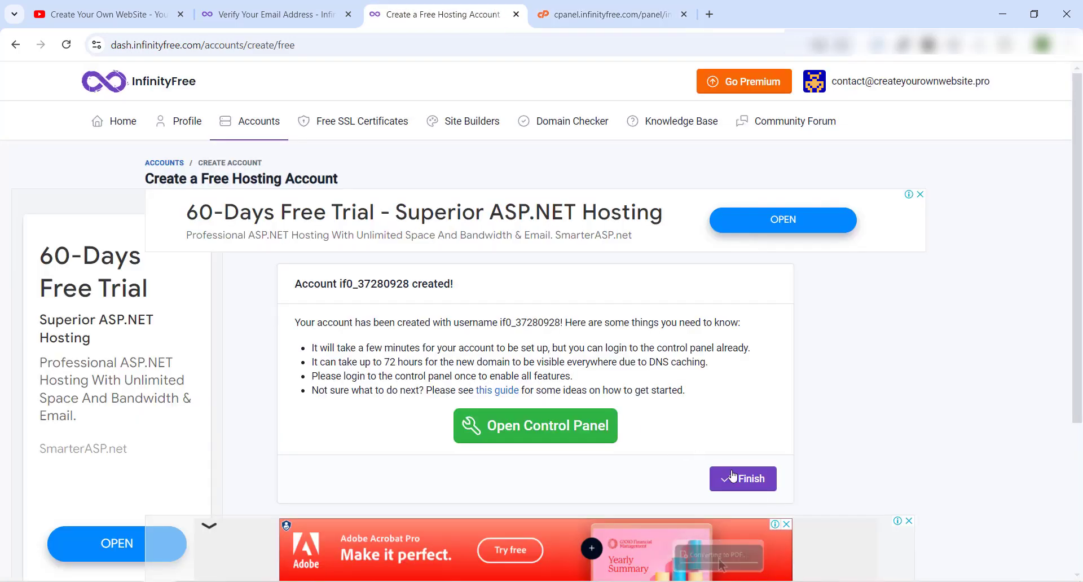
{"action": "left_click", "coordinate": [755, 484]}
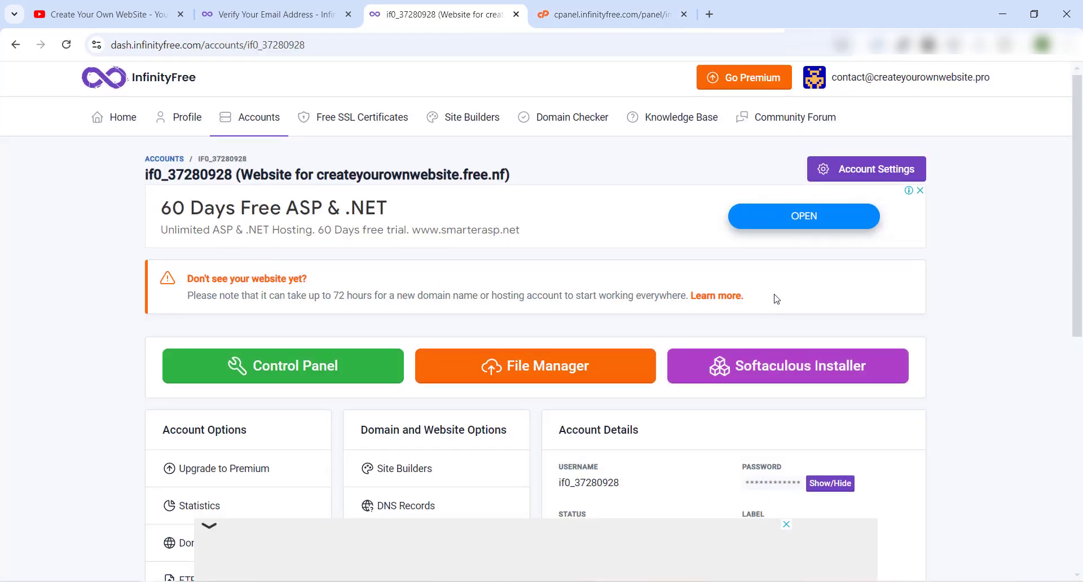
{"action": "scroll", "coordinate": [779, 294], "scroll_direction": "down", "scroll_amount": 6}
{"action": "scroll", "coordinate": [732, 283], "scroll_direction": "up", "scroll_amount": 7}
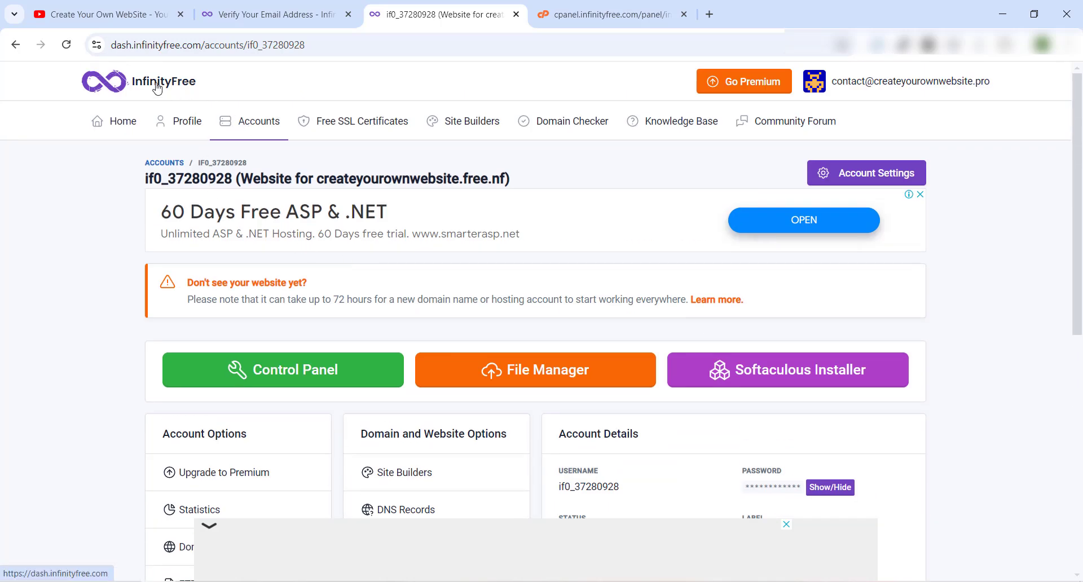
- From the accounts list, dismiss the ad and open the createyourownwebsite.free.nf account page
{"action": "left_click", "coordinate": [243, 125]}
{"action": "left_click", "coordinate": [573, 372]}
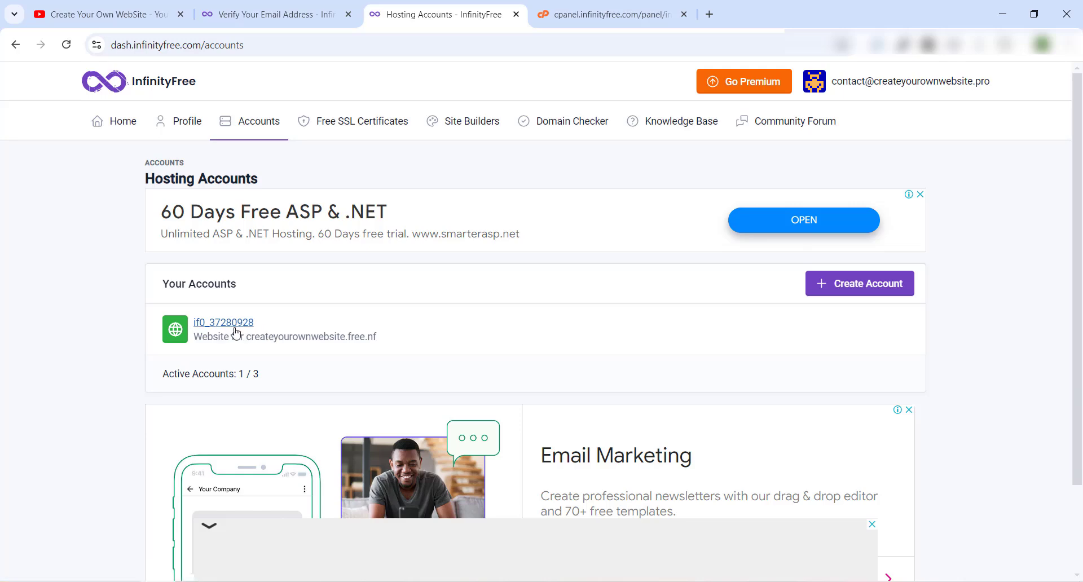
{"action": "left_click", "coordinate": [235, 331]}
{"action": "scroll", "coordinate": [745, 243], "scroll_direction": "down", "scroll_amount": 5}
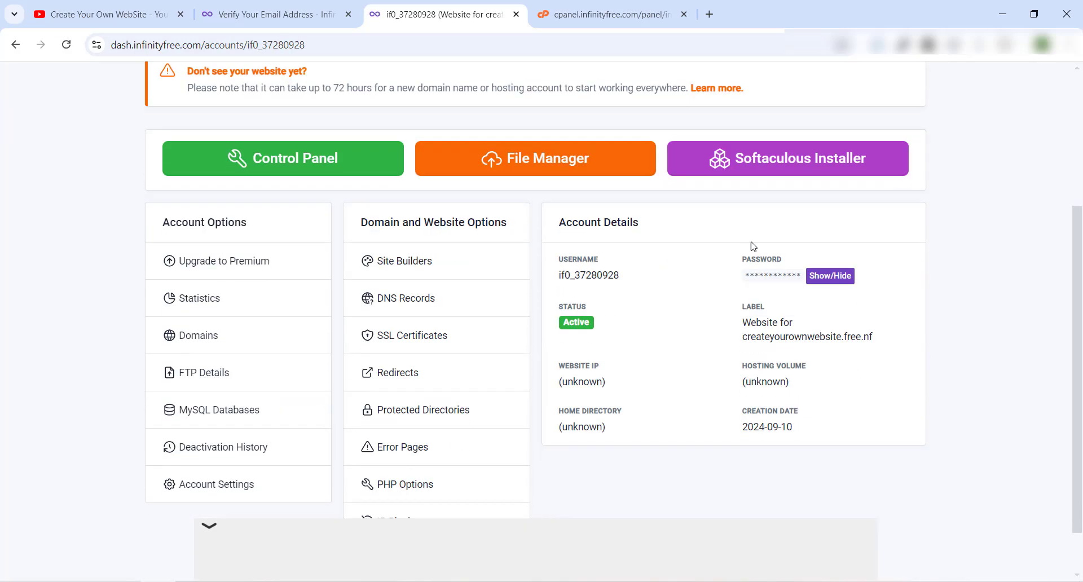
{"action": "scroll", "coordinate": [740, 238], "scroll_direction": "up", "scroll_amount": 4}
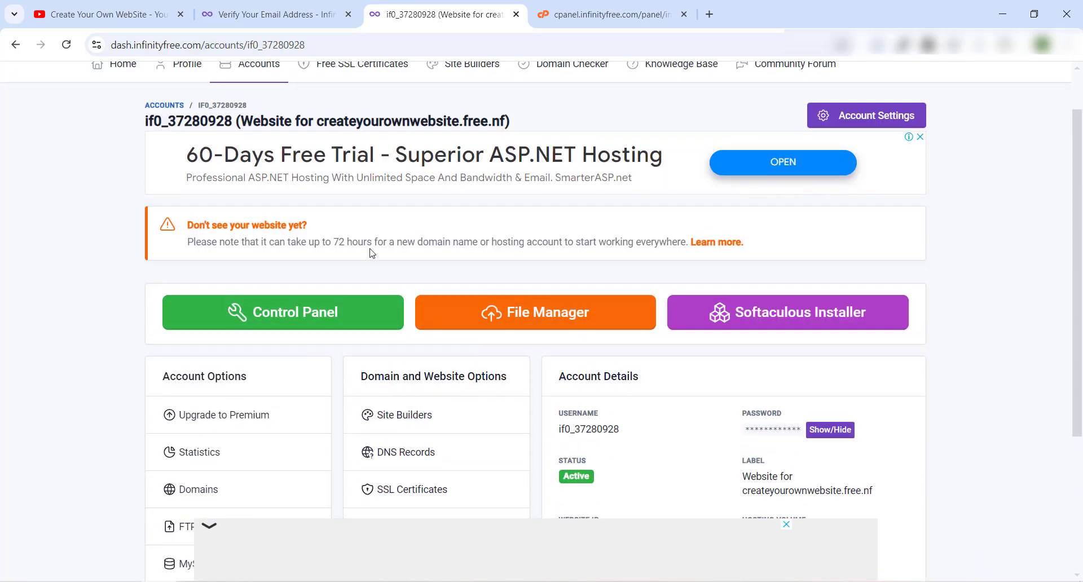
- Open the control panel and launch Softaculous Apps Installer from the Software section
{"action": "left_click", "coordinate": [312, 321]}
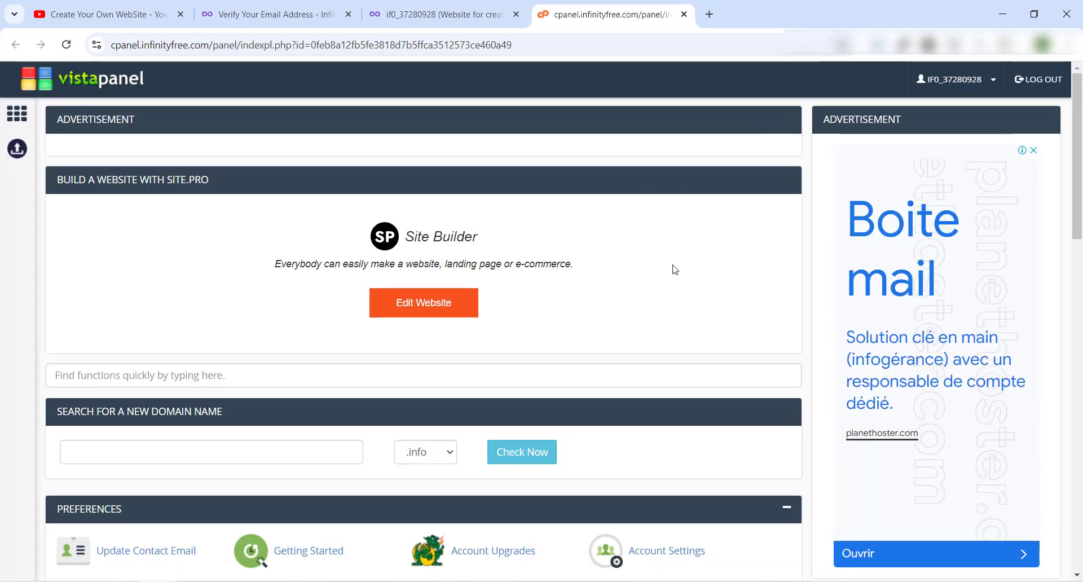
{"action": "scroll", "coordinate": [640, 233], "scroll_direction": "down", "scroll_amount": 17}
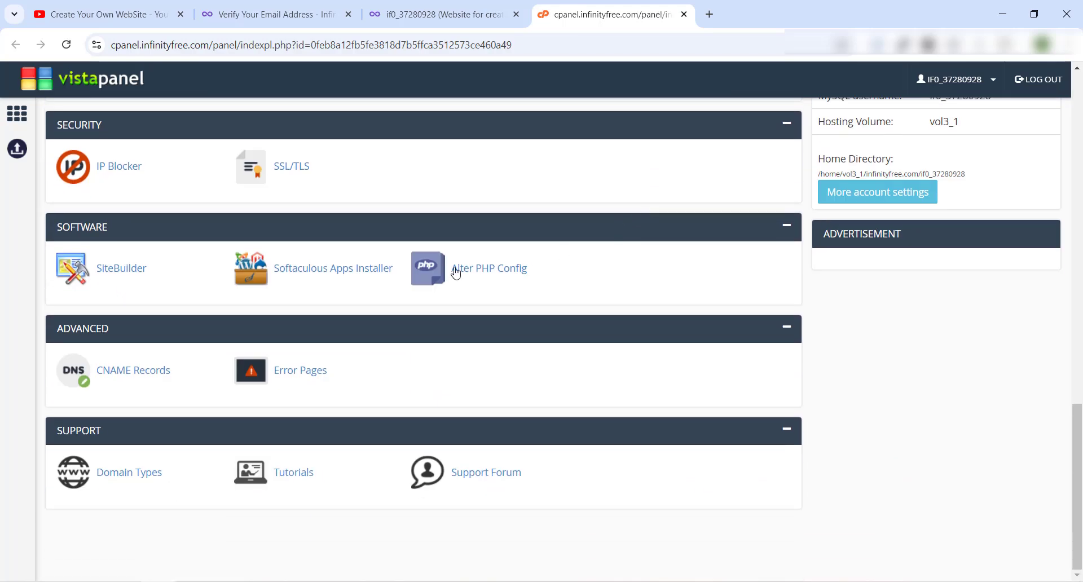
{"action": "left_click", "coordinate": [314, 273]}
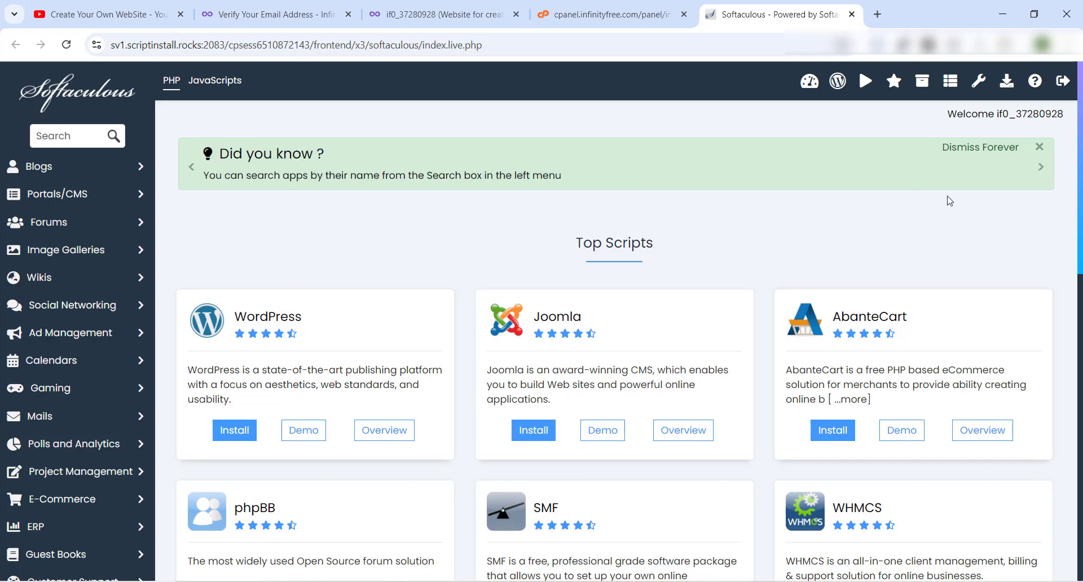
{"action": "scroll", "coordinate": [242, 254], "scroll_direction": "down", "scroll_amount": 2}
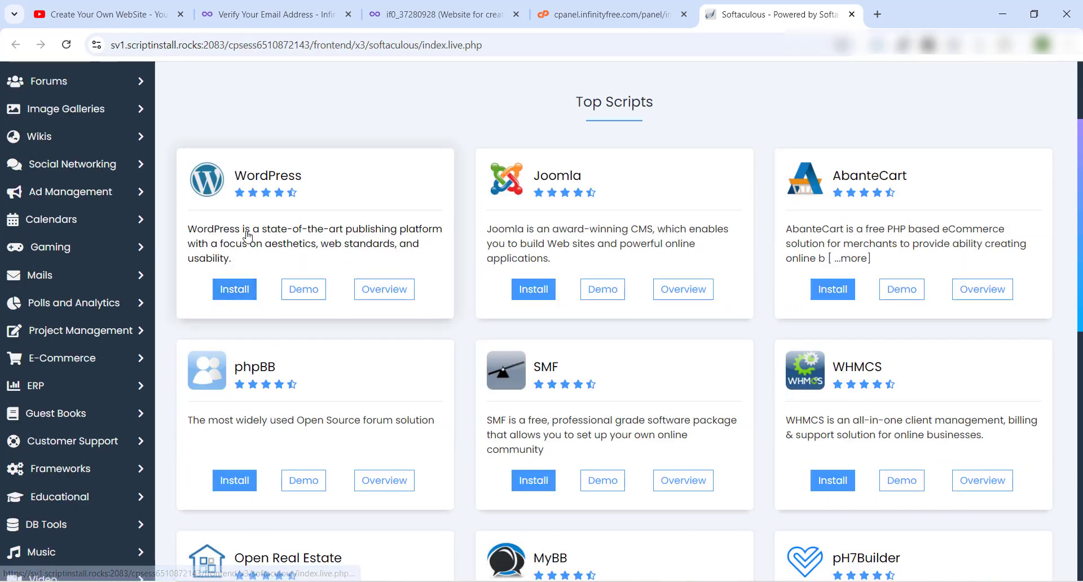
{"action": "left_click", "coordinate": [232, 291]}
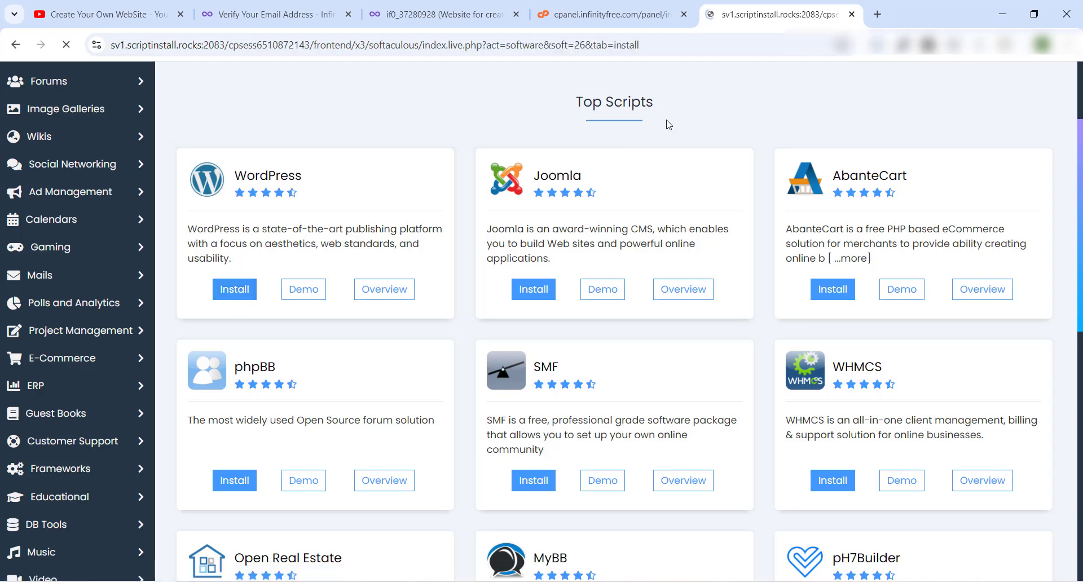
{"action": "scroll", "coordinate": [599, 154], "scroll_direction": "down", "scroll_amount": 2}
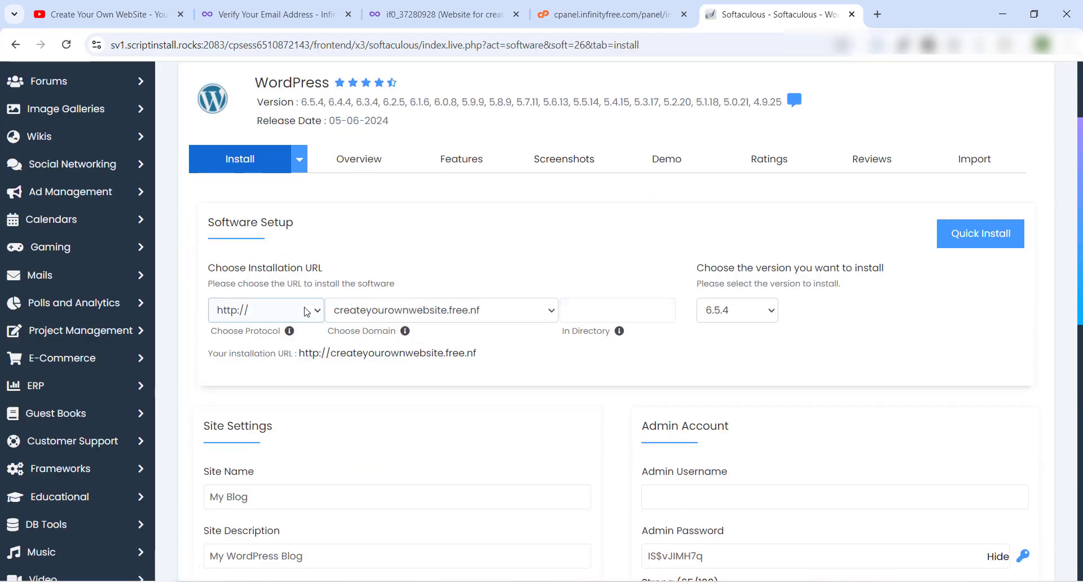
{"action": "left_click", "coordinate": [265, 309]}
{"action": "left_click", "coordinate": [263, 375]}
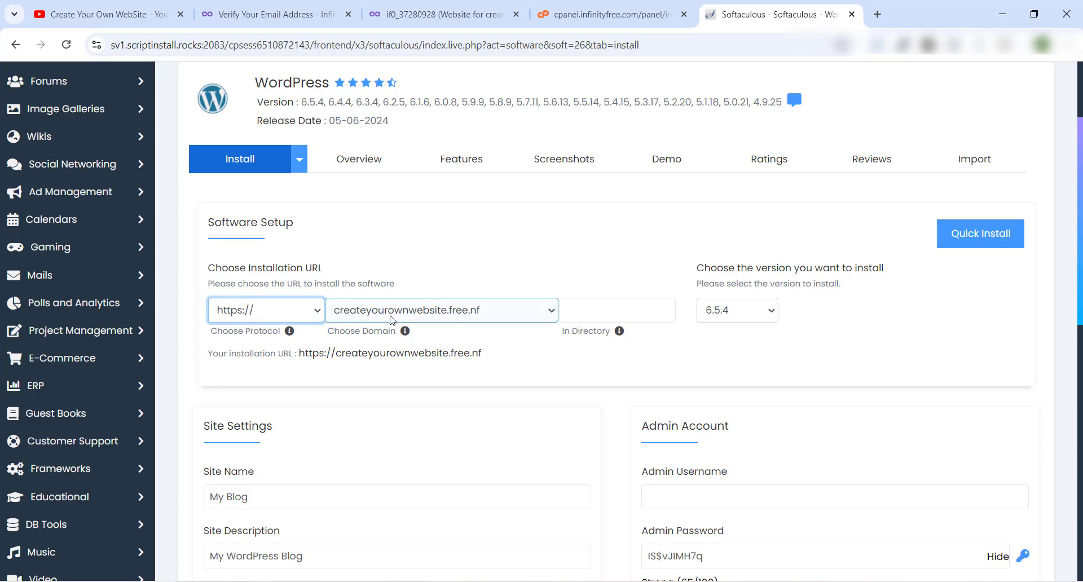
{"action": "left_click", "coordinate": [451, 319]}
{"action": "left_click", "coordinate": [424, 316]}
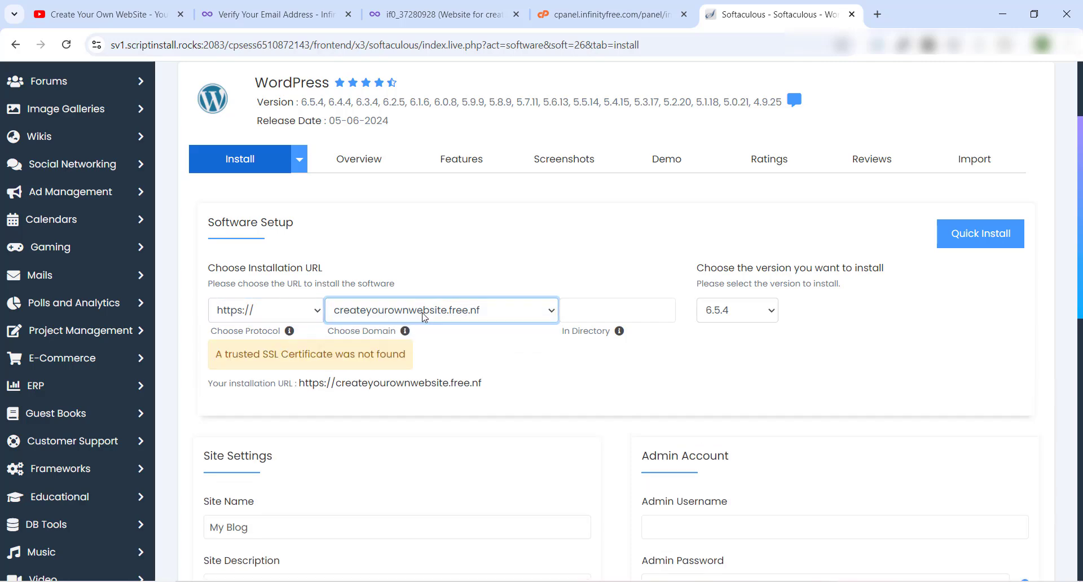
{"action": "scroll", "coordinate": [708, 260], "scroll_direction": "down", "scroll_amount": 2}
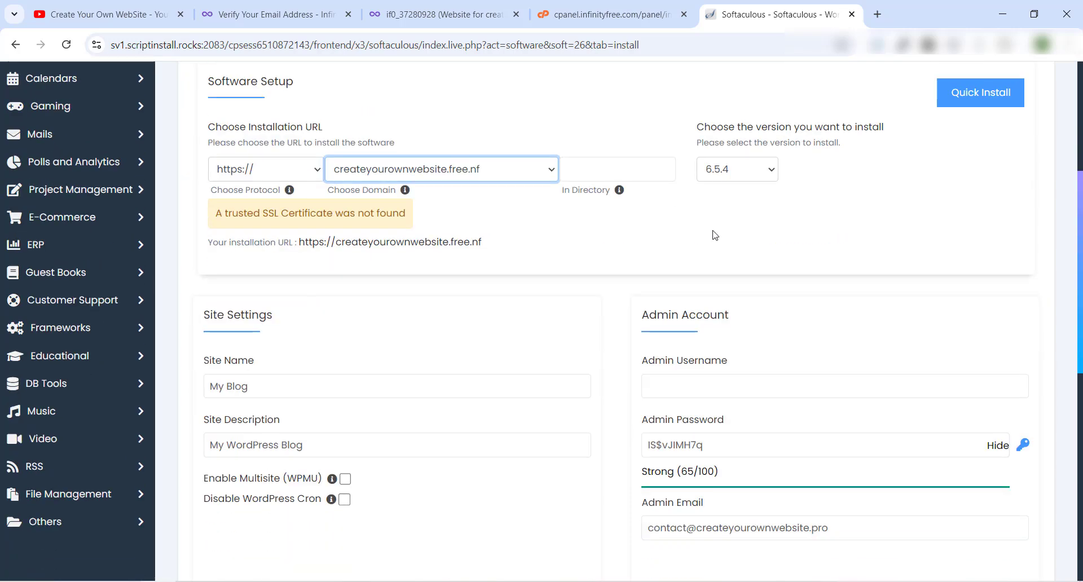
{"action": "left_click", "coordinate": [613, 169]}
{"action": "scroll", "coordinate": [623, 213], "scroll_direction": "down", "scroll_amount": 1}
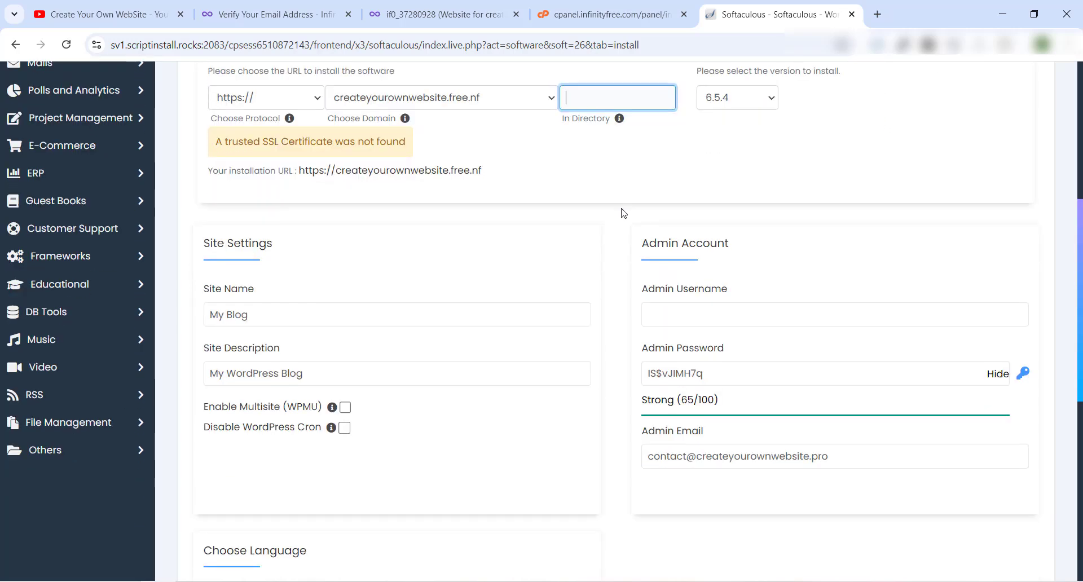
{"action": "scroll", "coordinate": [623, 213], "scroll_direction": "down", "scroll_amount": 1}
- Rename the site from My Blog to 'CREATE YOUR OWN WEBSITE', keeping the default description
{"action": "left_click", "coordinate": [353, 242]}
{"action": "triple_click", "coordinate": [353, 242]}
{"action": "left_click", "coordinate": [350, 241]}
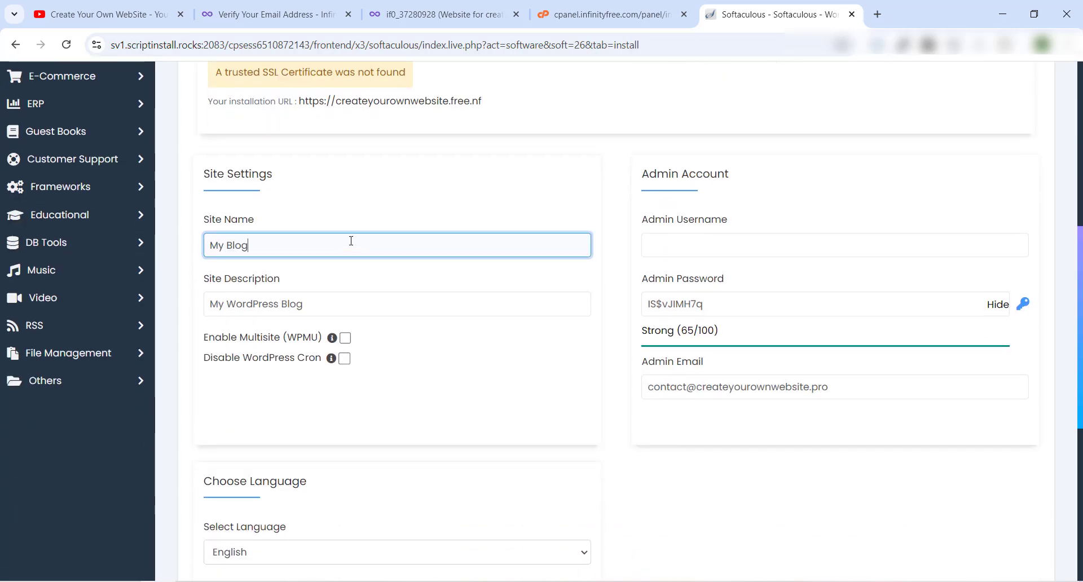
{"action": "triple_click", "coordinate": [351, 241]}
{"action": "type", "text": "CRE"}
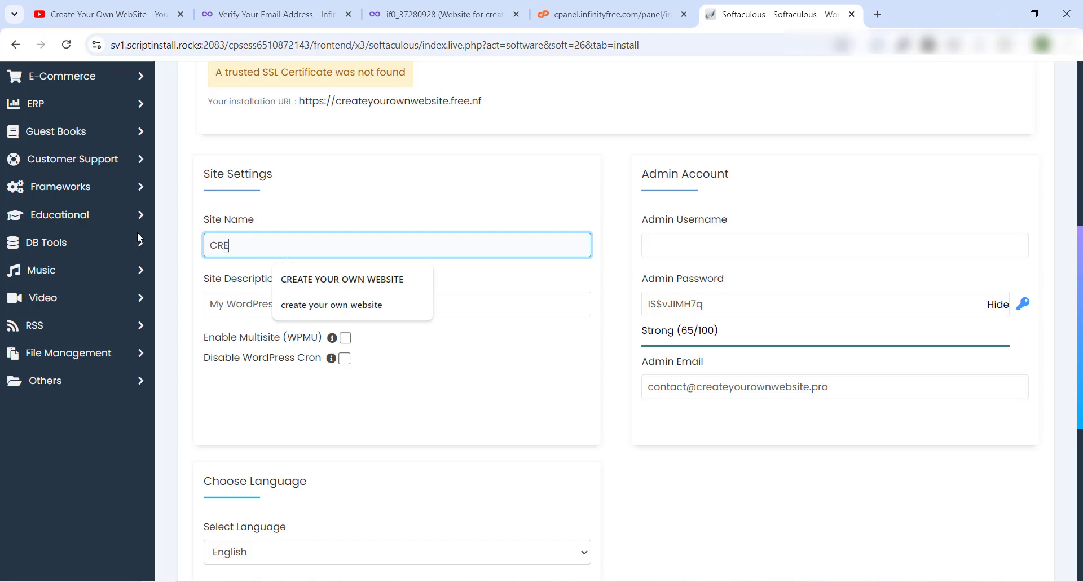
{"action": "type", "text": "ATE YOUR OWN WEBSITE"}
{"action": "left_click", "coordinate": [499, 308]}
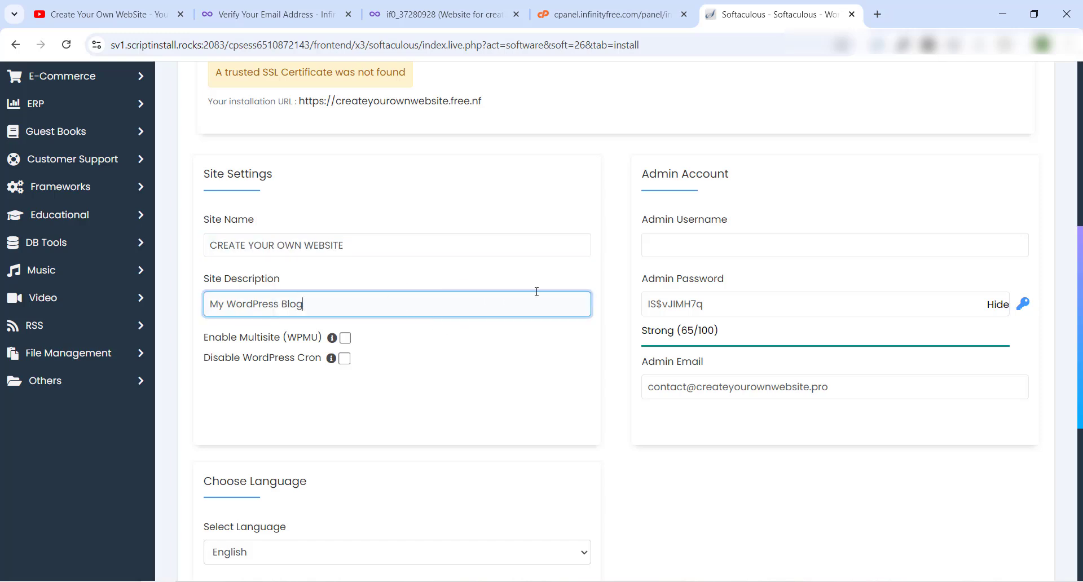
{"action": "left_click_drag", "start_coordinate": [392, 307], "coordinate": [206, 305]}
{"action": "left_click", "coordinate": [374, 303]}
{"action": "scroll", "coordinate": [472, 297], "scroll_direction": "down", "scroll_amount": 1}
{"action": "scroll", "coordinate": [472, 297], "scroll_direction": "down", "scroll_amount": 3}
{"action": "scroll", "coordinate": [519, 290], "scroll_direction": "up", "scroll_amount": 5}
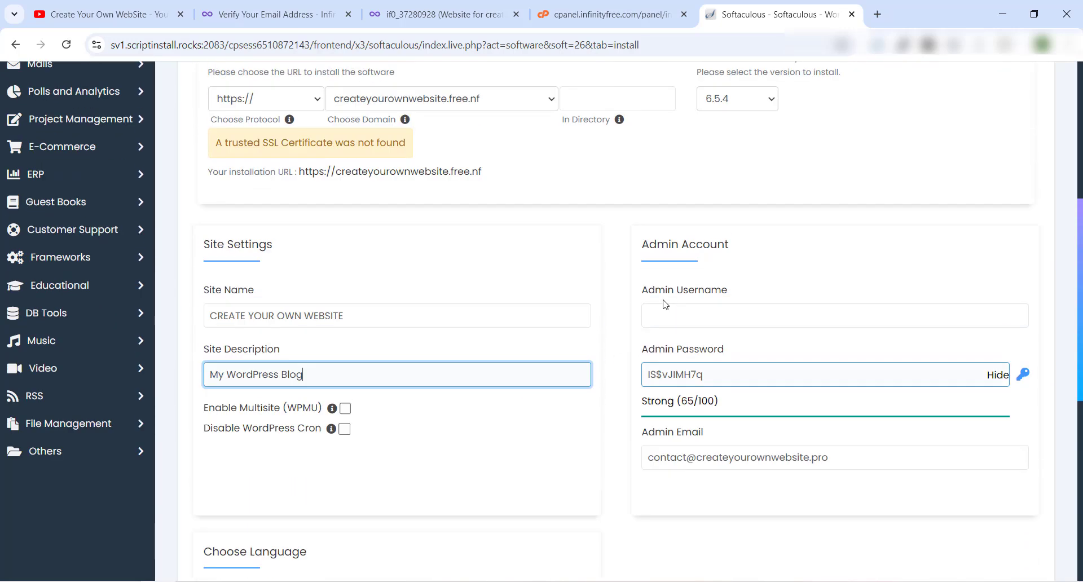
- Enter admin as the admin username and replace the generated admin password with a strong one
{"action": "left_click", "coordinate": [691, 308]}
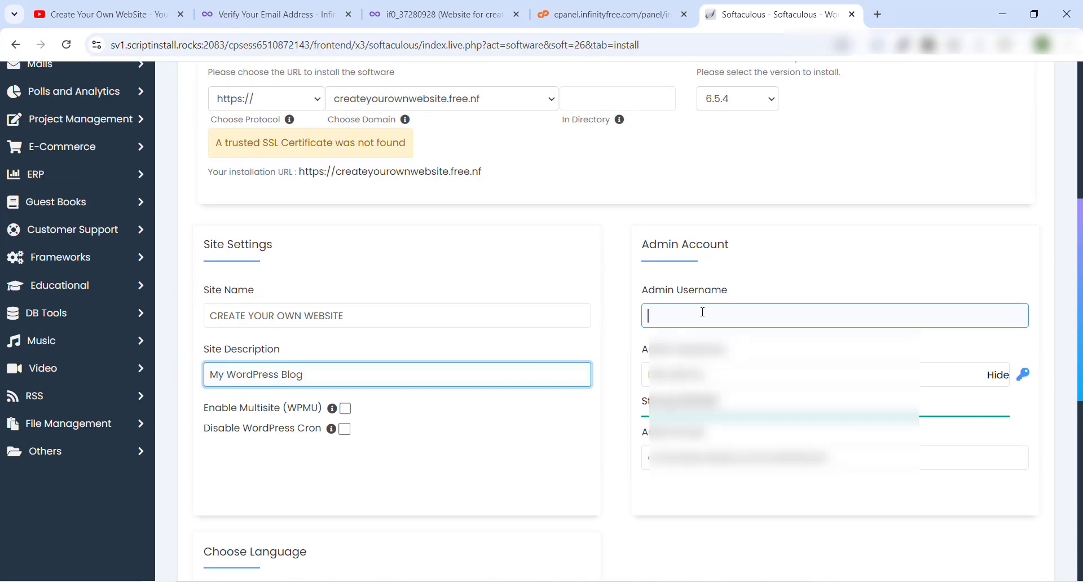
{"action": "type", "text": "admin"}
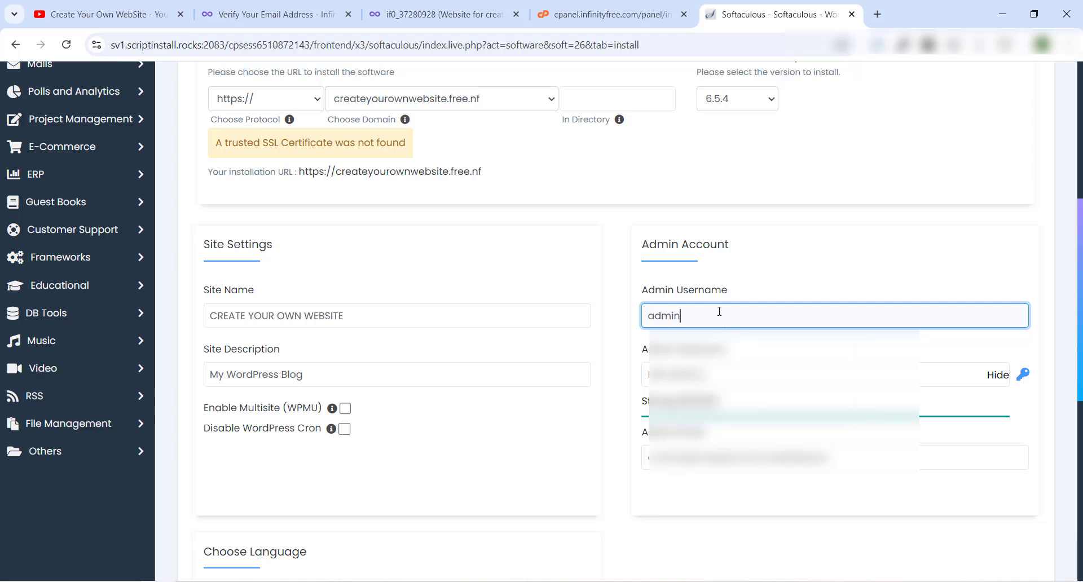
{"action": "left_click", "coordinate": [997, 374]}
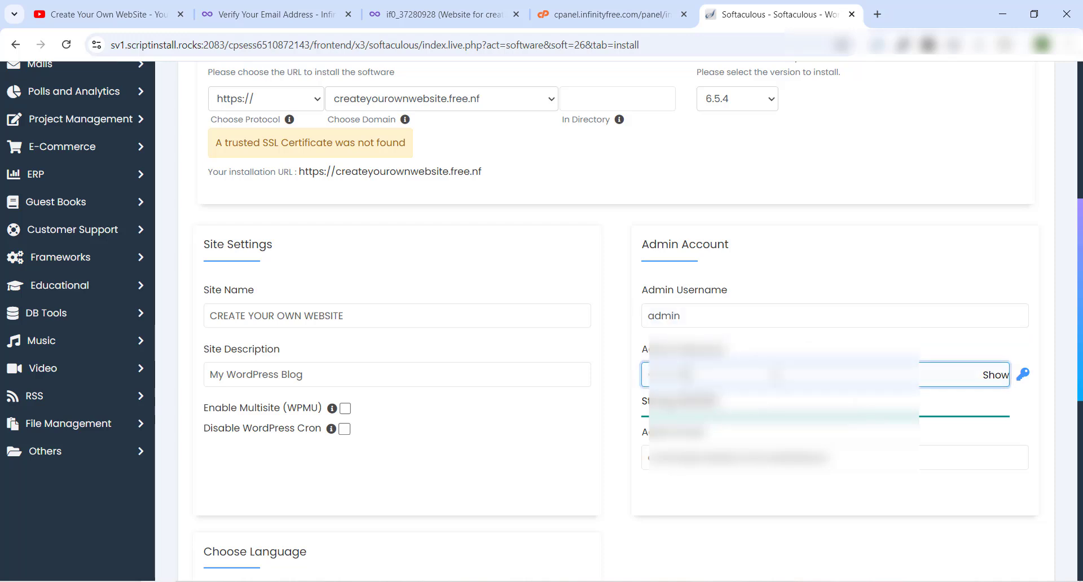
{"action": "type", "text": "*******"}
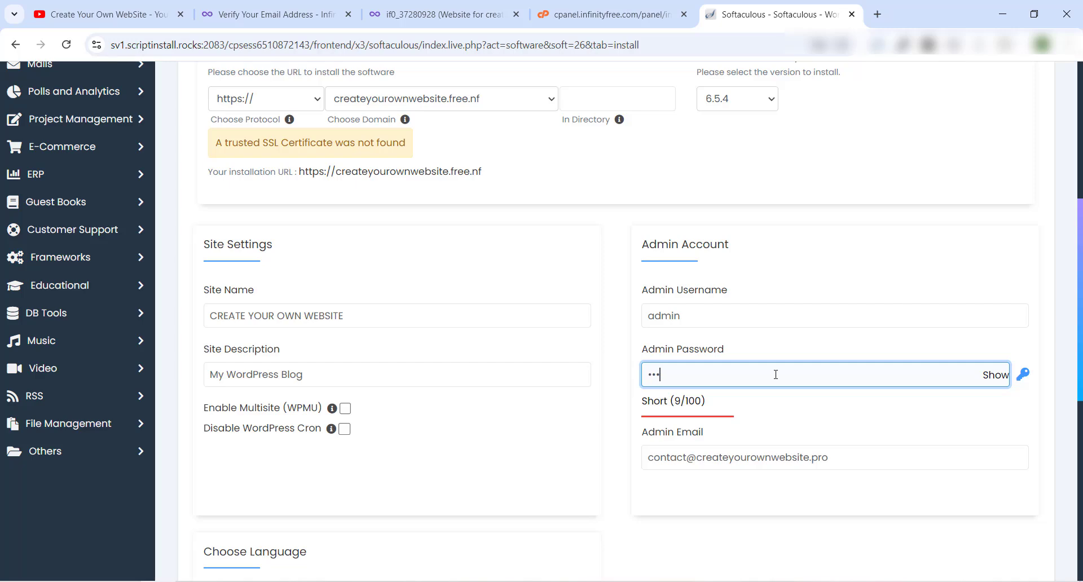
{"action": "type", "text": "******"}
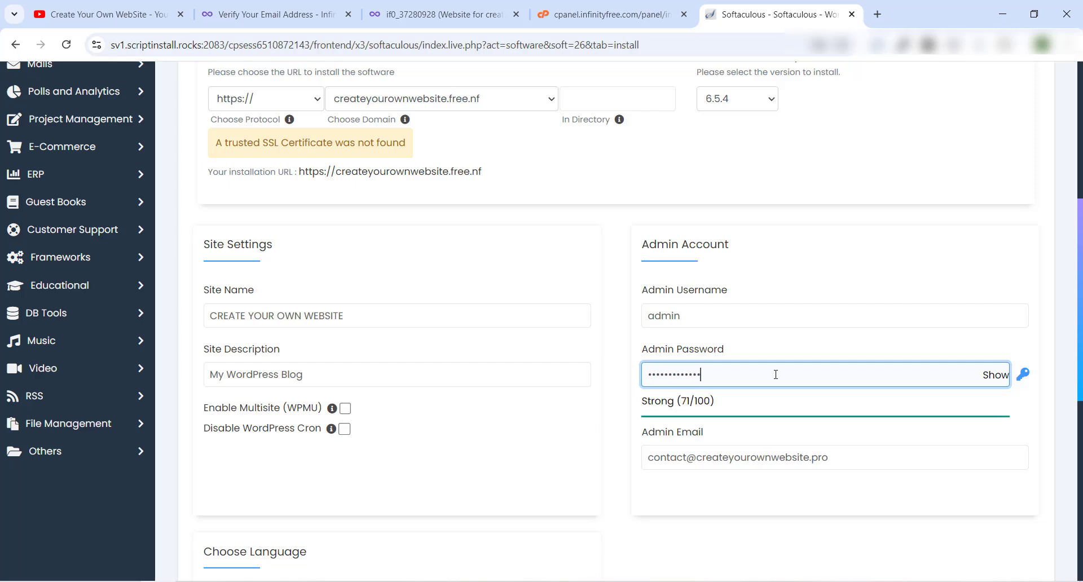
{"action": "scroll", "coordinate": [776, 375], "scroll_direction": "down", "scroll_amount": 3}
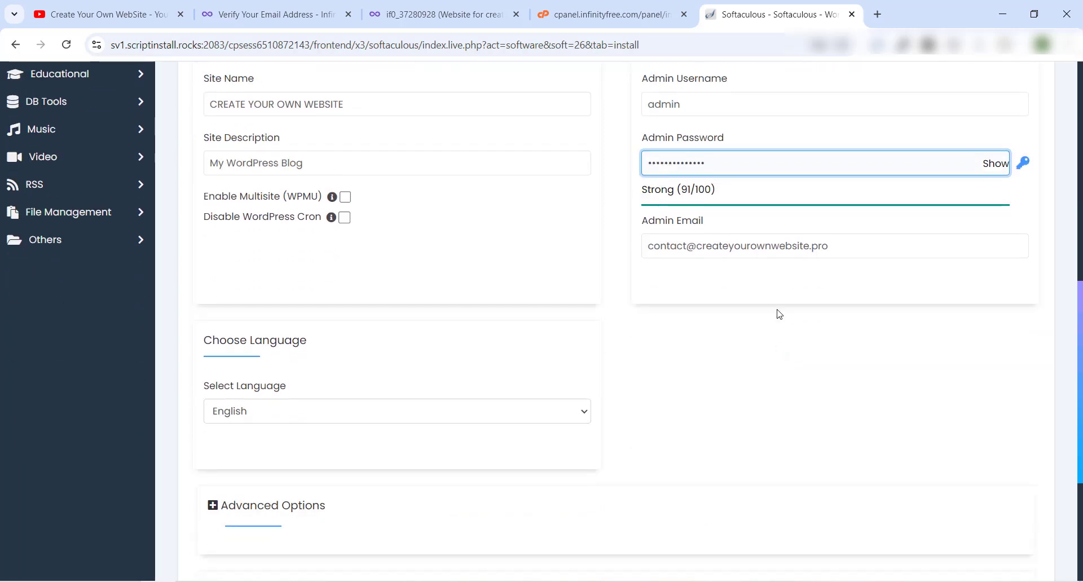
{"action": "left_click_drag", "start_coordinate": [878, 244], "coordinate": [645, 244]}
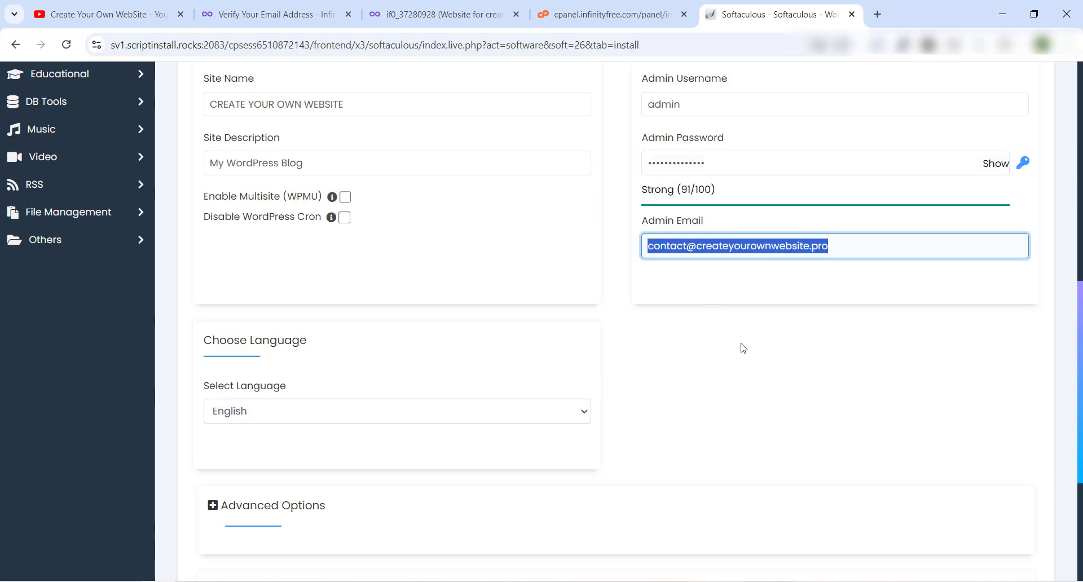
{"action": "scroll", "coordinate": [743, 348], "scroll_direction": "down", "scroll_amount": 3}
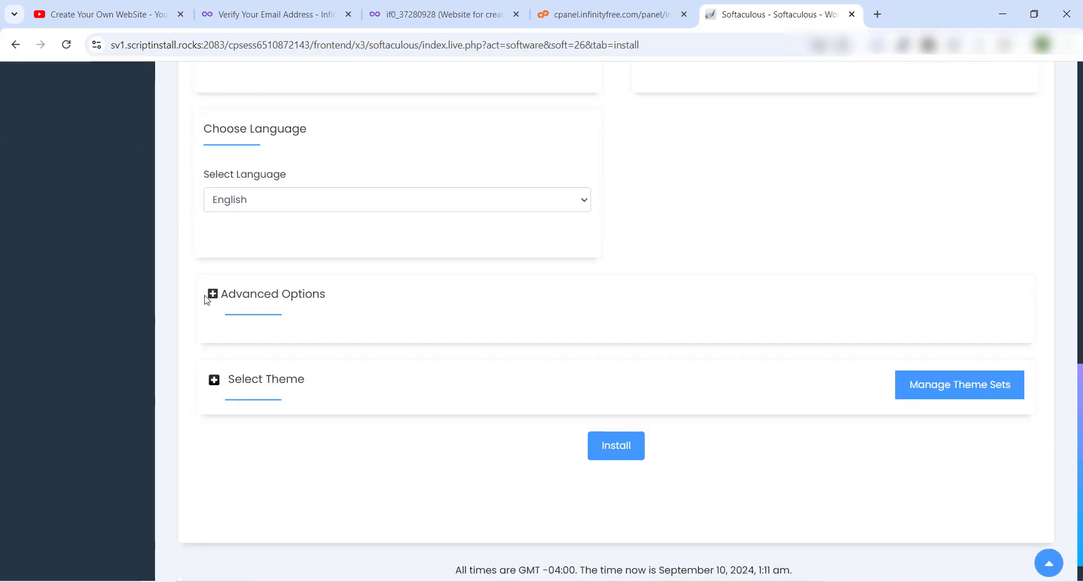
- Expand Advanced Options and change the WordPress database name from wp443 to wp44396
{"action": "left_click", "coordinate": [212, 294]}
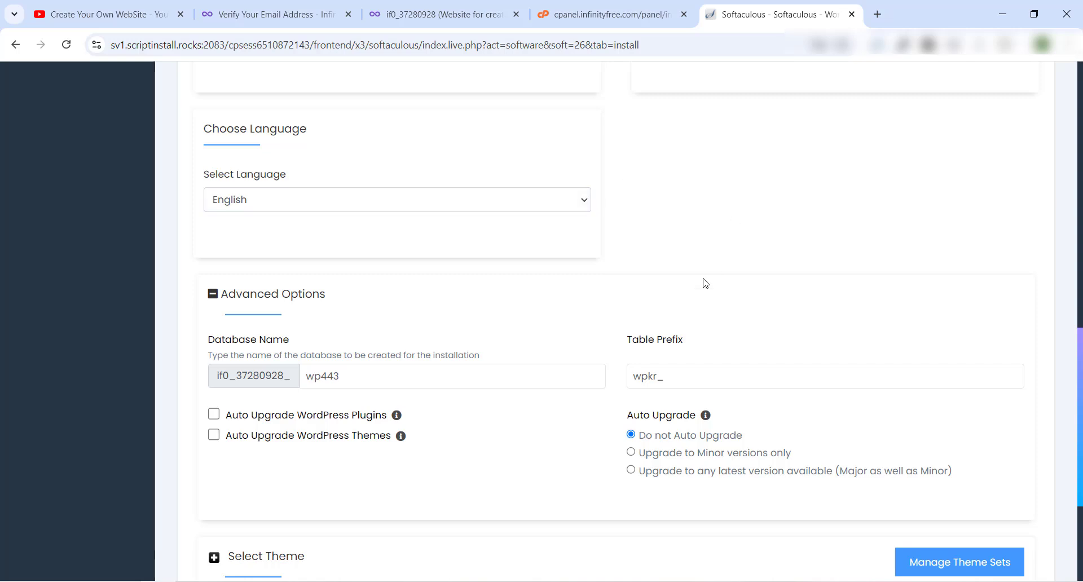
{"action": "scroll", "coordinate": [705, 283], "scroll_direction": "down", "scroll_amount": 1}
{"action": "left_click", "coordinate": [377, 307]}
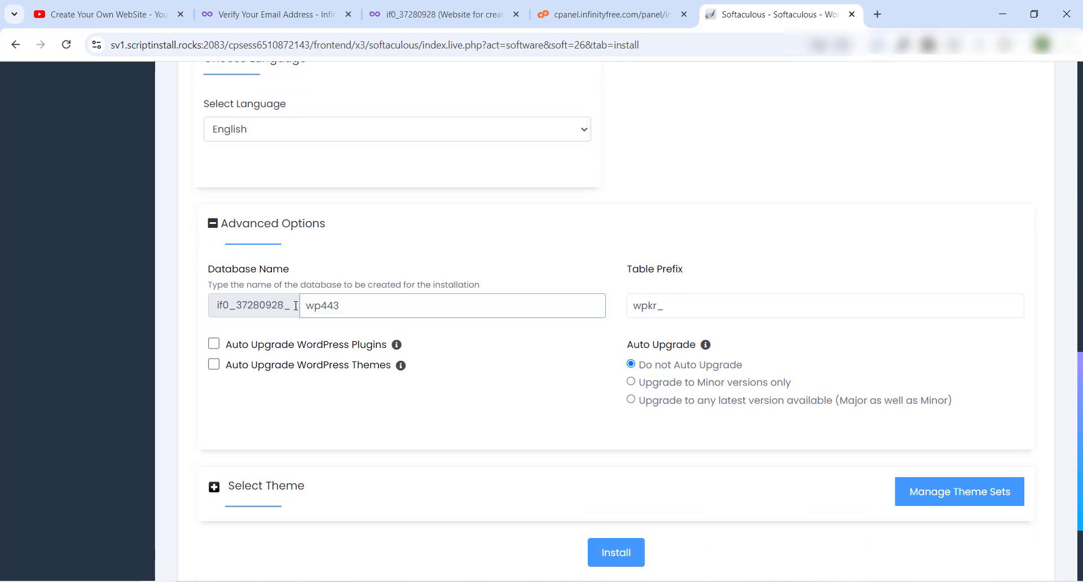
{"action": "left_click", "coordinate": [366, 299]}
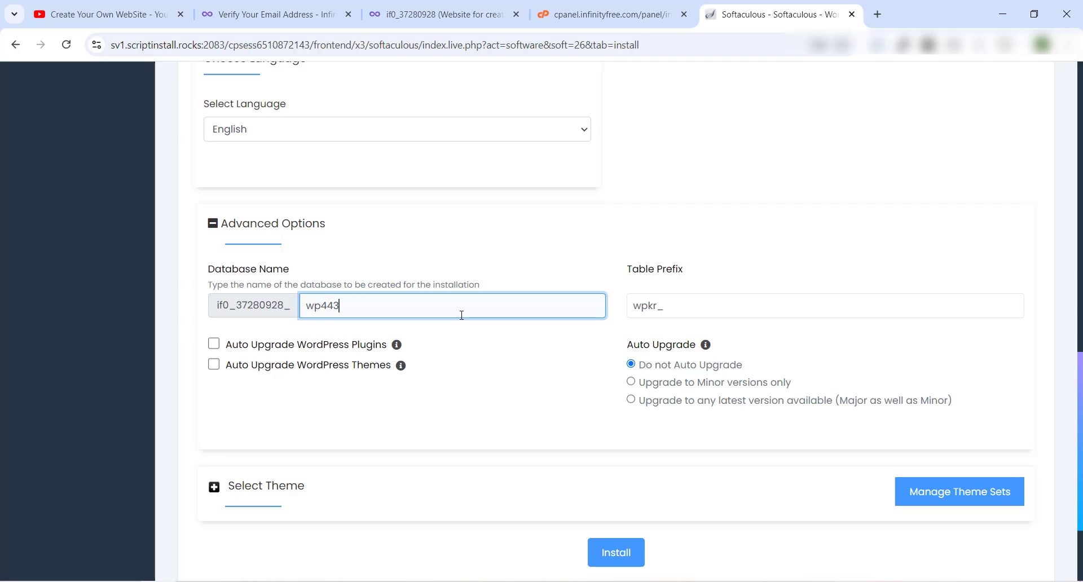
{"action": "type", "text": "9"}
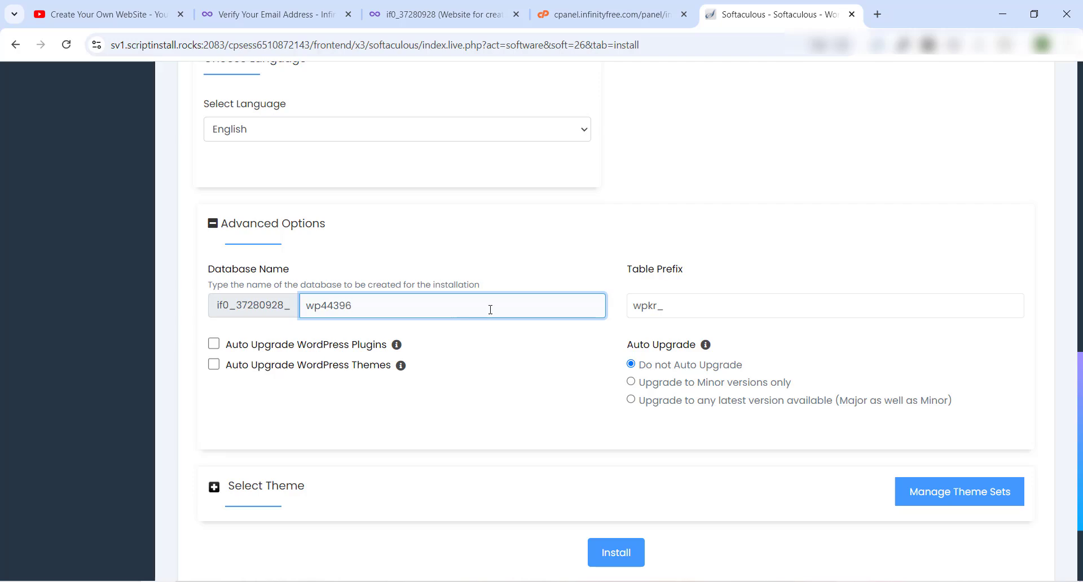
{"action": "type", "text": "6"}
{"action": "scroll", "coordinate": [564, 395], "scroll_direction": "down", "scroll_amount": 1}
{"action": "scroll", "coordinate": [626, 482], "scroll_direction": "up", "scroll_amount": 8}
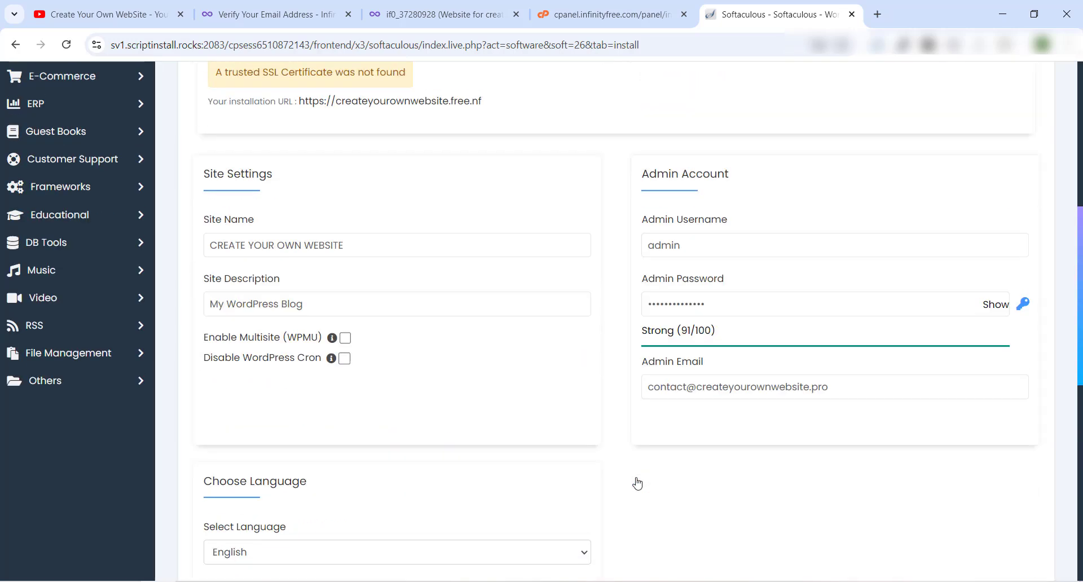
{"action": "scroll", "coordinate": [634, 476], "scroll_direction": "up", "scroll_amount": 6}
{"action": "scroll", "coordinate": [626, 449], "scroll_direction": "down", "scroll_amount": 10}
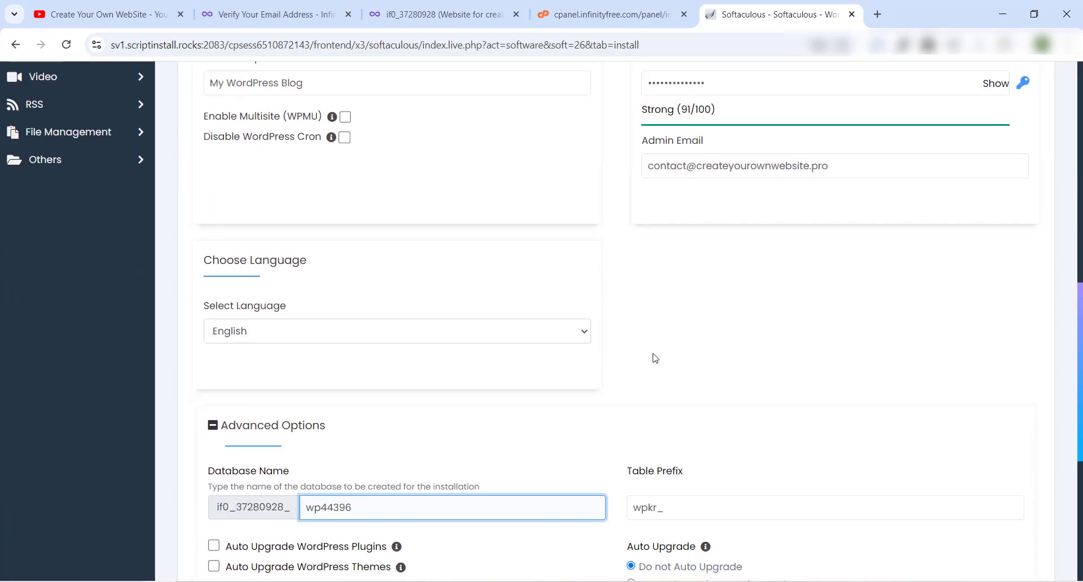
{"action": "scroll", "coordinate": [651, 358], "scroll_direction": "down", "scroll_amount": 6}
{"action": "left_click", "coordinate": [615, 403]}
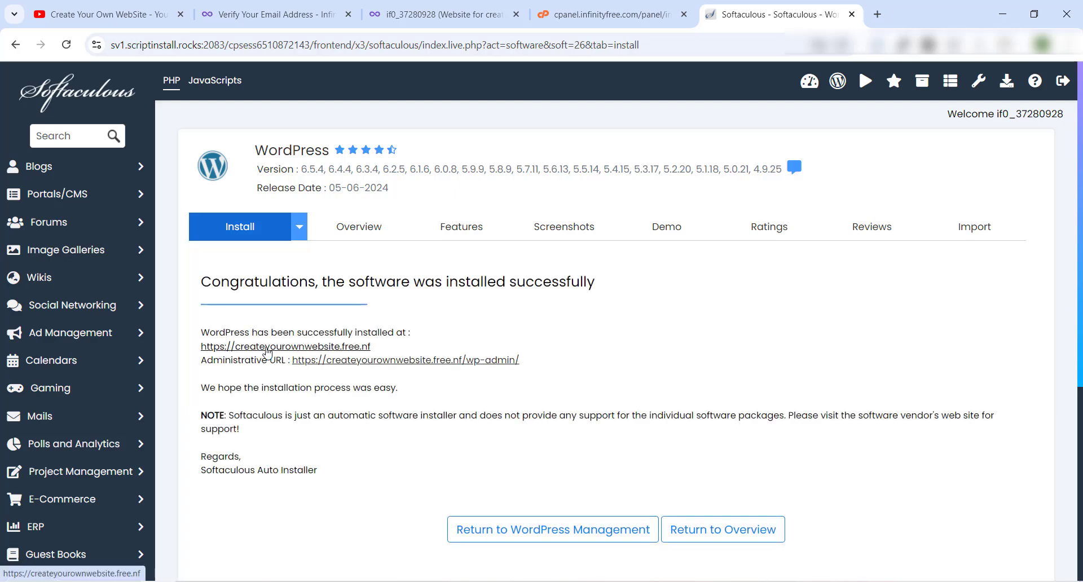
{"action": "left_click", "coordinate": [287, 347]}
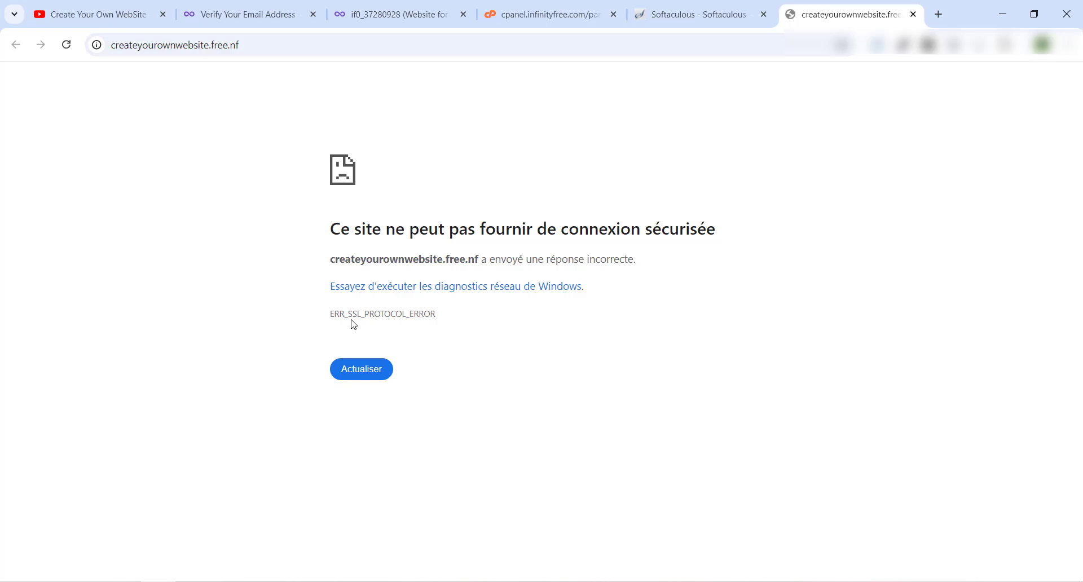
{"action": "left_click_drag", "start_coordinate": [332, 258], "coordinate": [480, 261]}
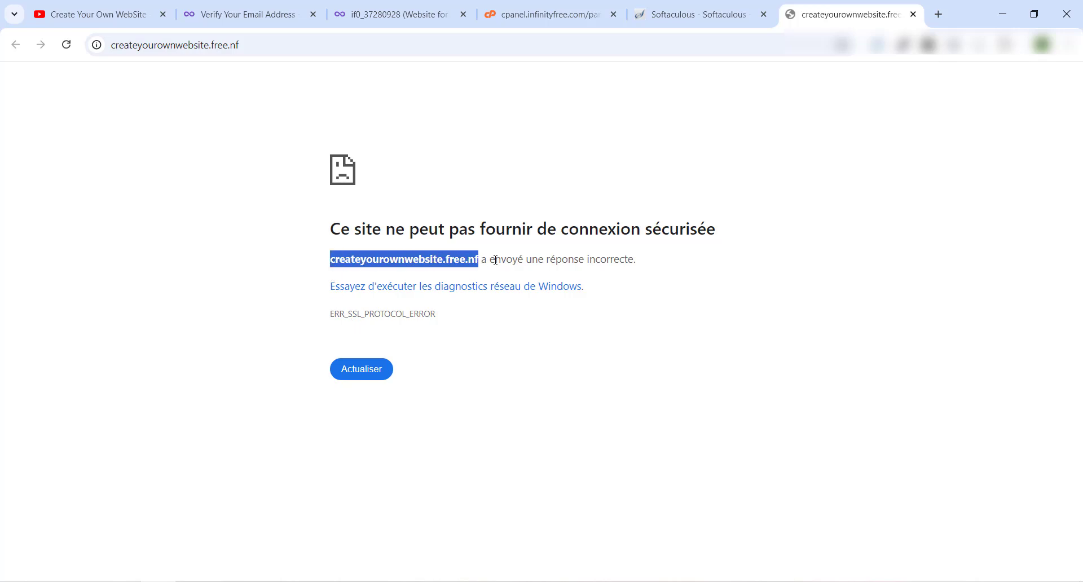
{"action": "left_click", "coordinate": [333, 258]}
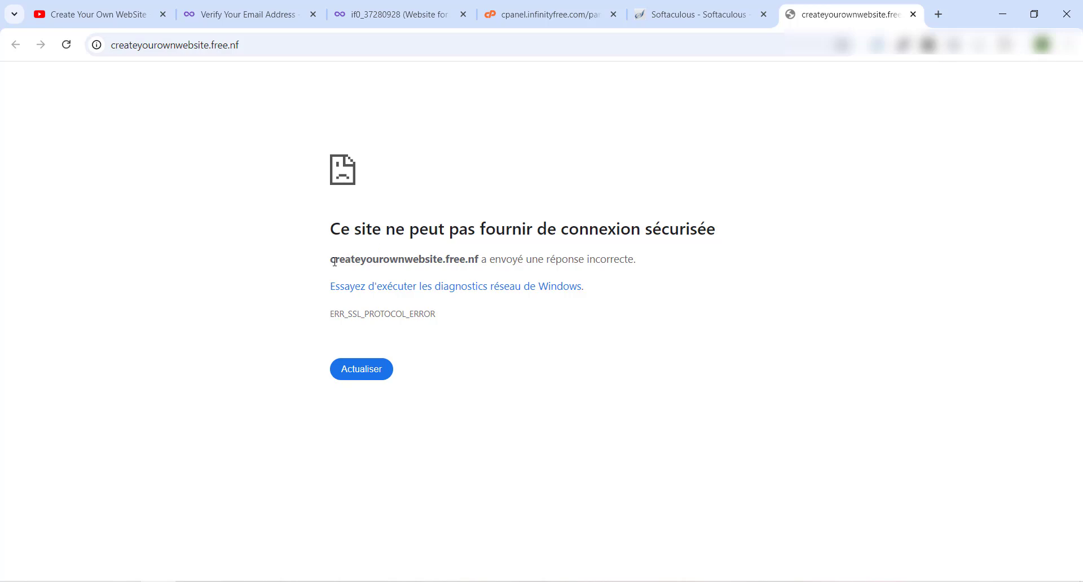
{"action": "left_click_drag", "start_coordinate": [335, 261], "coordinate": [480, 253]}
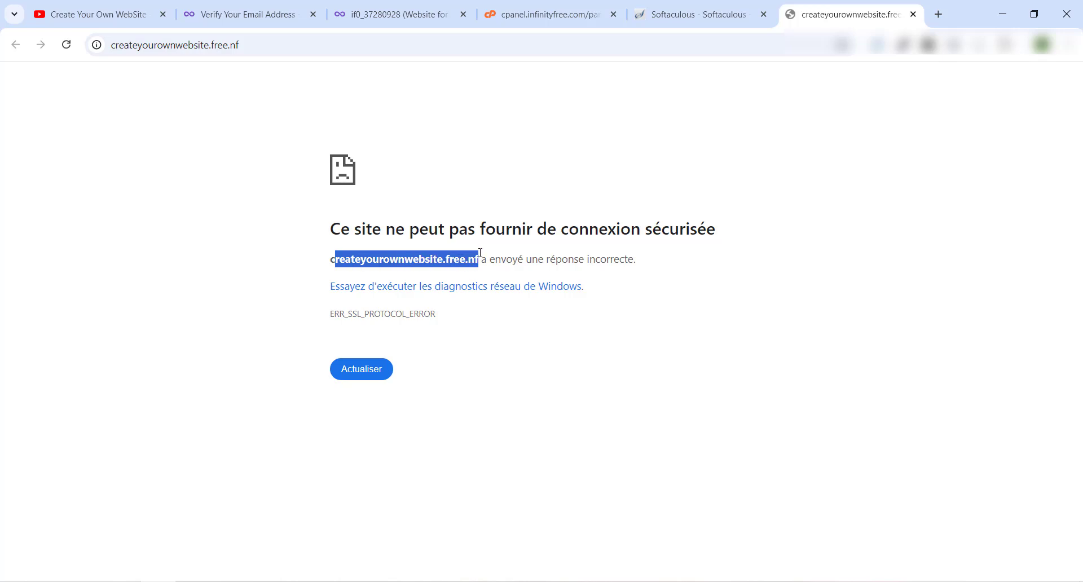
{"action": "left_click", "coordinate": [331, 267]}
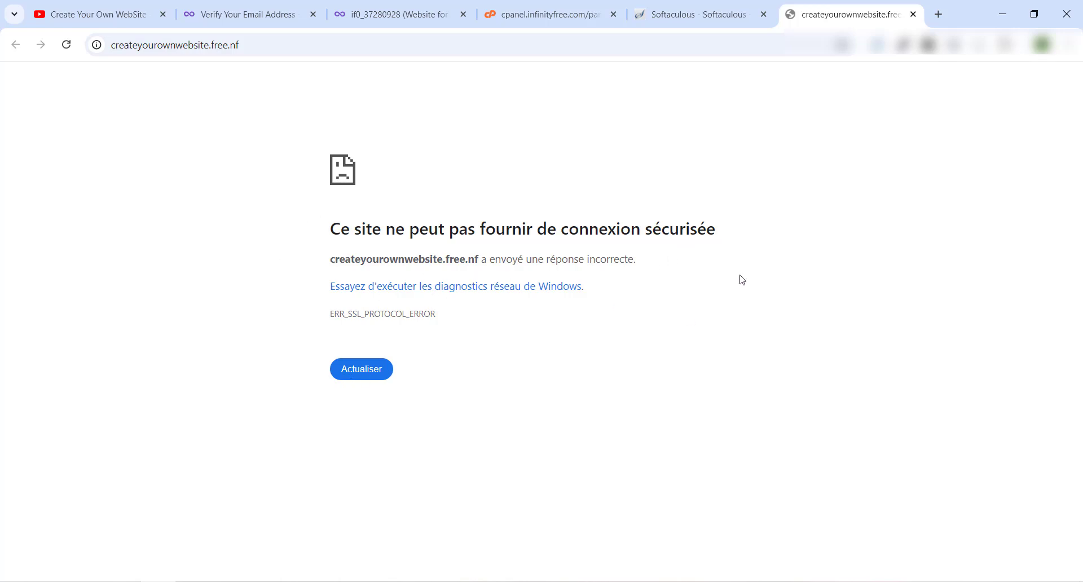
{"action": "left_click", "coordinate": [363, 373]}
{"action": "left_click", "coordinate": [356, 372]}
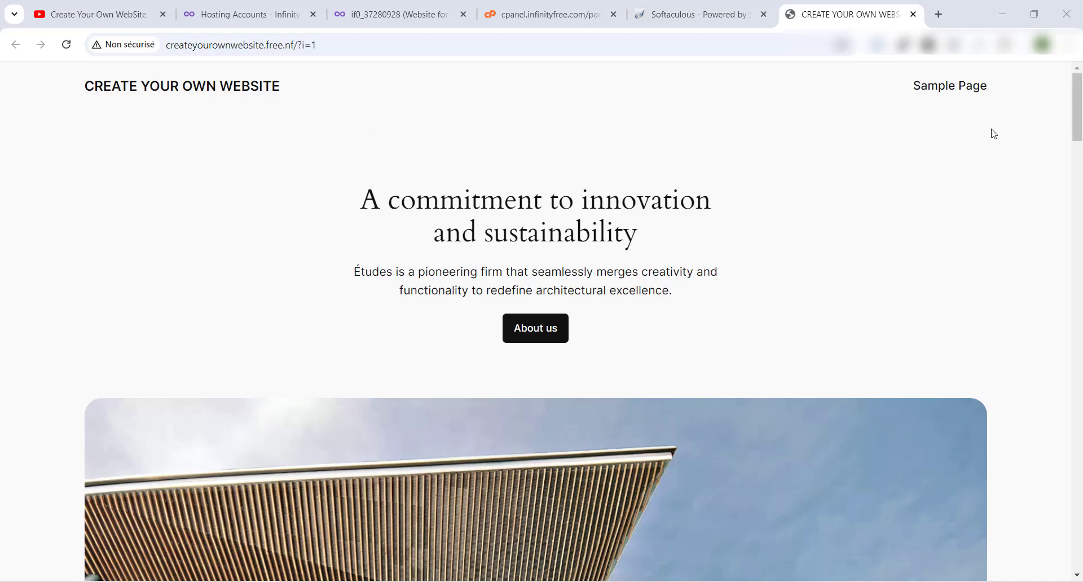
- Check the site's 'Non sécurisé' warning, then open InfinityFree's Free SSL Certificates page
{"action": "mouse_move", "coordinate": [1076, 93]}
{"action": "left_mouse_down"}
{"action": "mouse_move", "coordinate": [1048, 286]}
{"action": "mouse_move", "coordinate": [1051, 459]}
{"action": "mouse_move", "coordinate": [1066, 524]}
{"action": "mouse_move", "coordinate": [1075, 77]}
{"action": "left_mouse_up"}
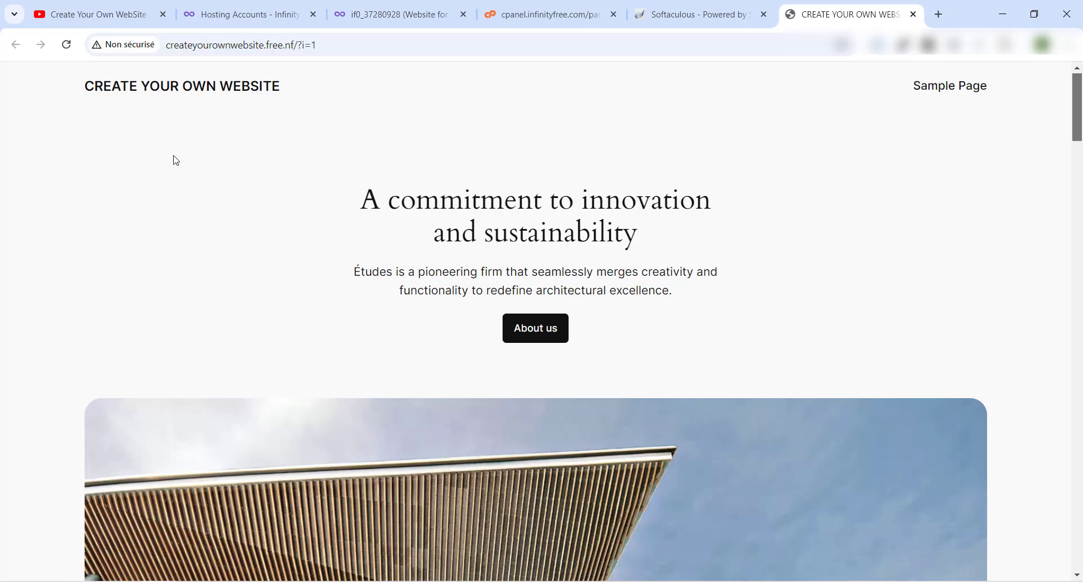
{"action": "left_click", "coordinate": [134, 46]}
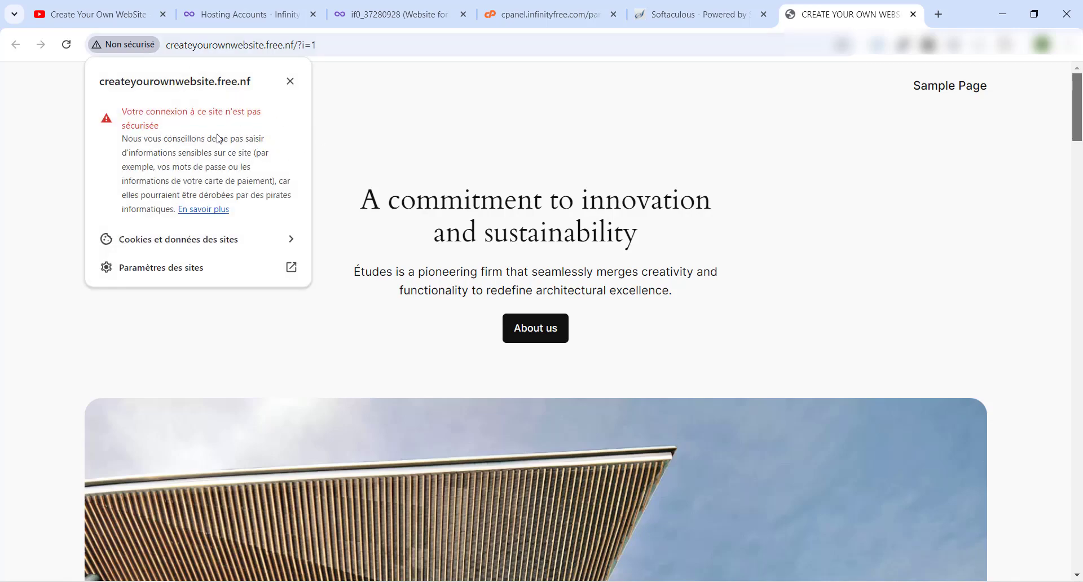
{"action": "left_click", "coordinate": [394, 14]}
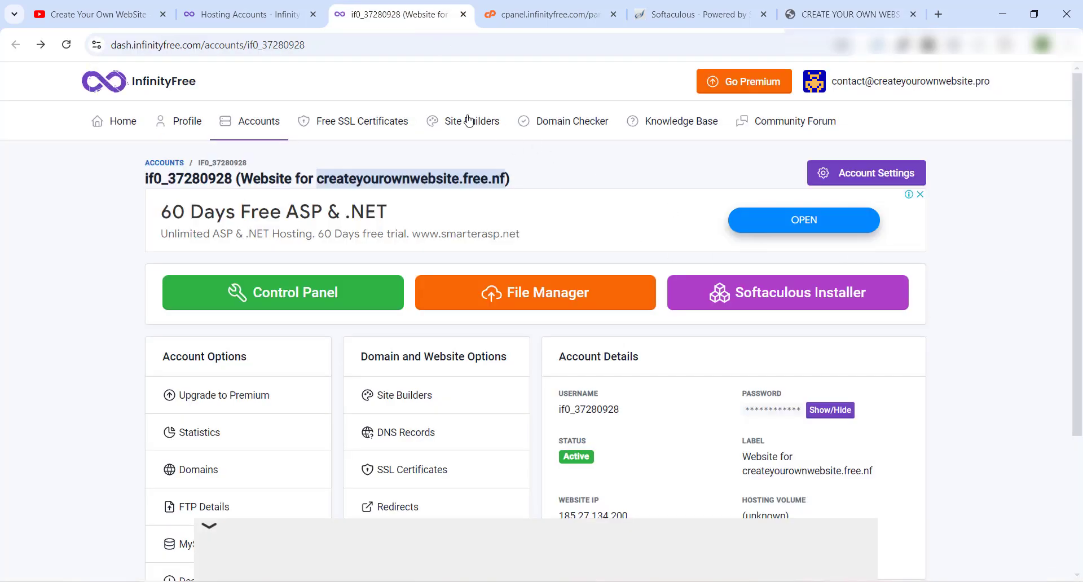
{"action": "left_click", "coordinate": [361, 126]}
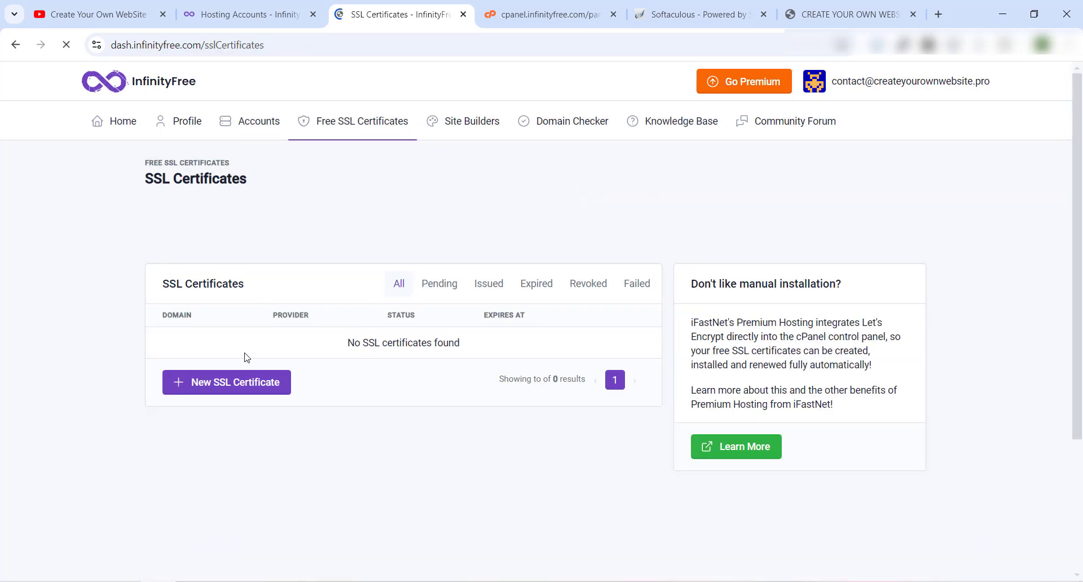
- Start a new SSL certificate order and copy the site's web address from its tab
{"action": "left_click", "coordinate": [228, 389]}
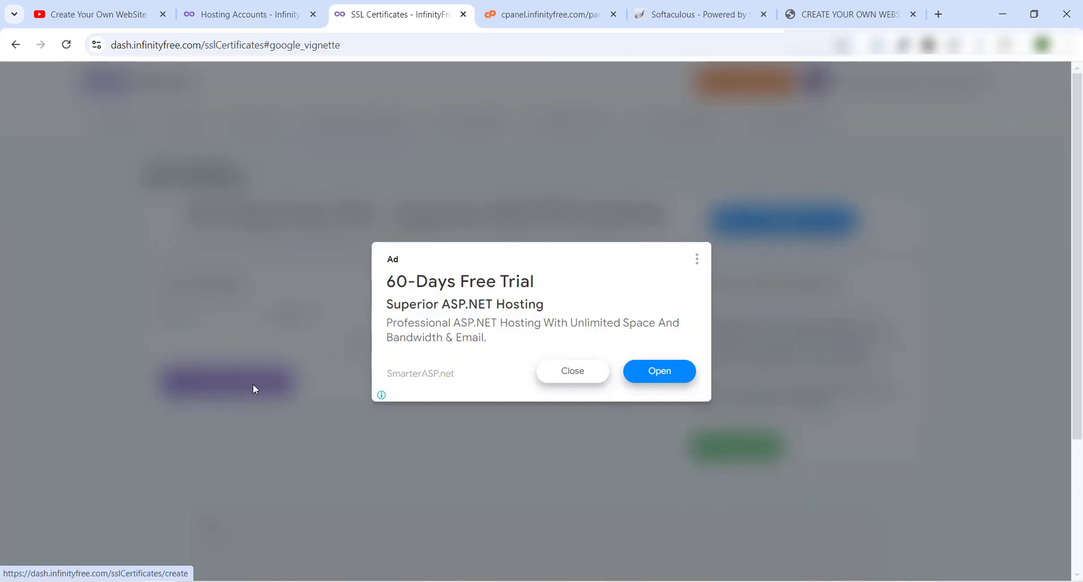
{"action": "left_click", "coordinate": [562, 373]}
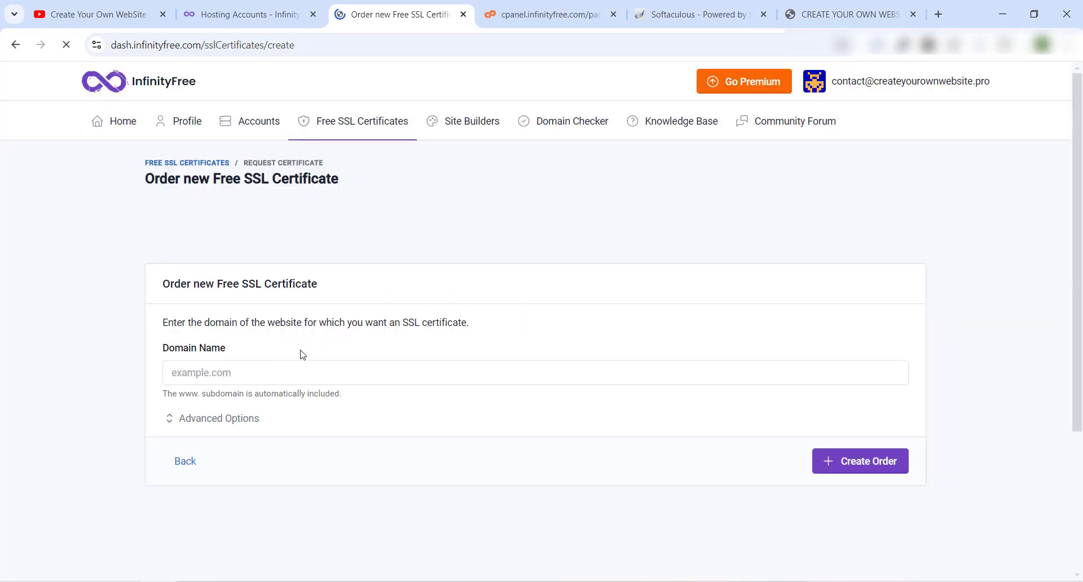
{"action": "left_click", "coordinate": [816, 13]}
{"action": "left_click", "coordinate": [257, 46]}
{"action": "key", "text": "ctrl+c"}
{"action": "right_click", "coordinate": [263, 49]}
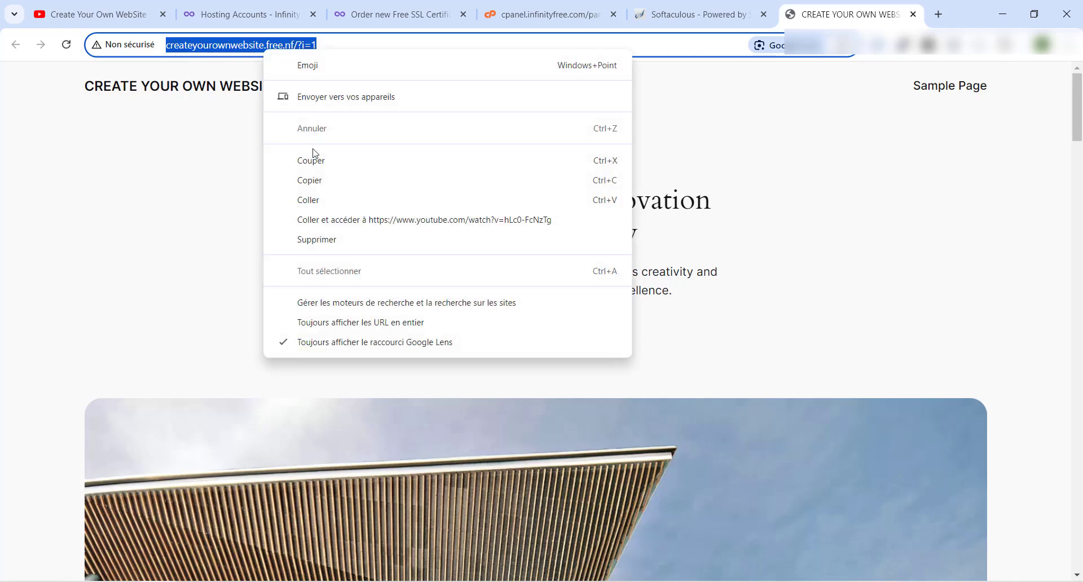
{"action": "left_click", "coordinate": [310, 179]}
{"action": "left_click", "coordinate": [403, 15]}
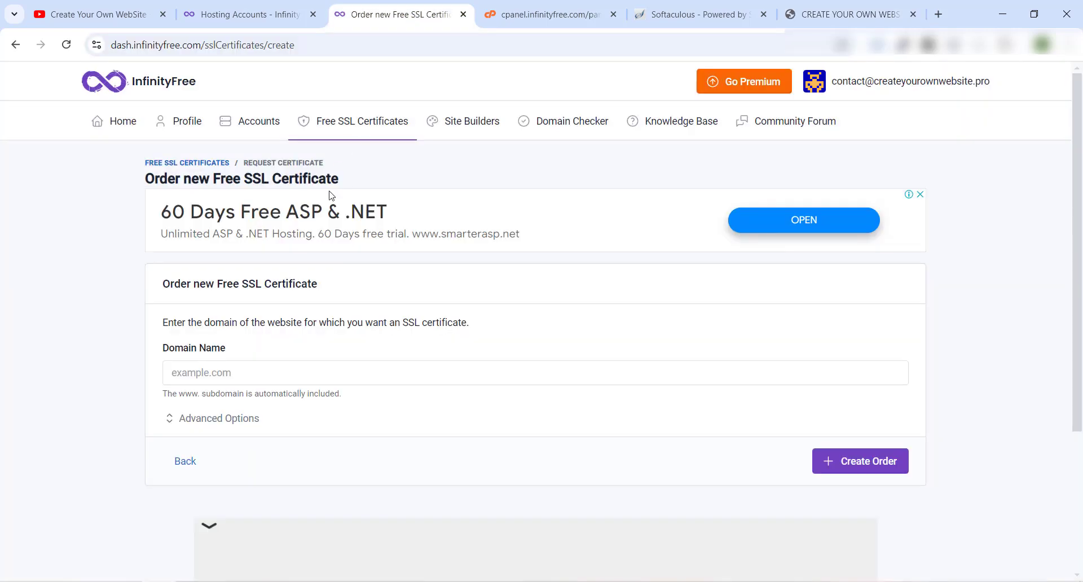
{"action": "right_click", "coordinate": [277, 372]}
{"action": "left_click", "coordinate": [340, 179]}
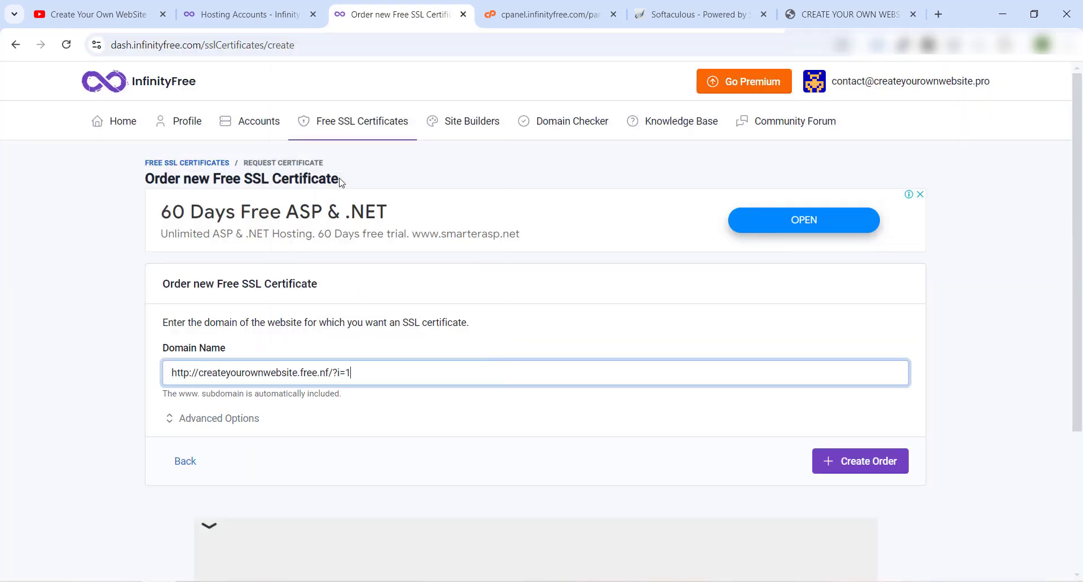
{"action": "left_click_drag", "start_coordinate": [374, 373], "coordinate": [335, 381]}
{"action": "key", "text": "BackSpace"}
{"action": "left_click_drag", "start_coordinate": [199, 372], "coordinate": [168, 372]}
{"action": "key", "text": "BackSpace"}
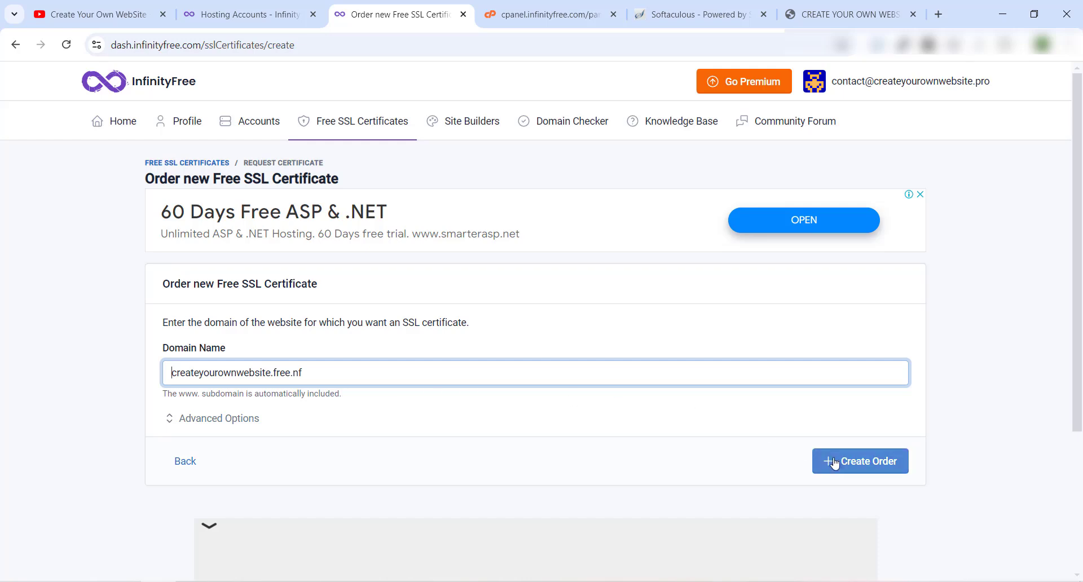
{"action": "left_click", "coordinate": [849, 468]}
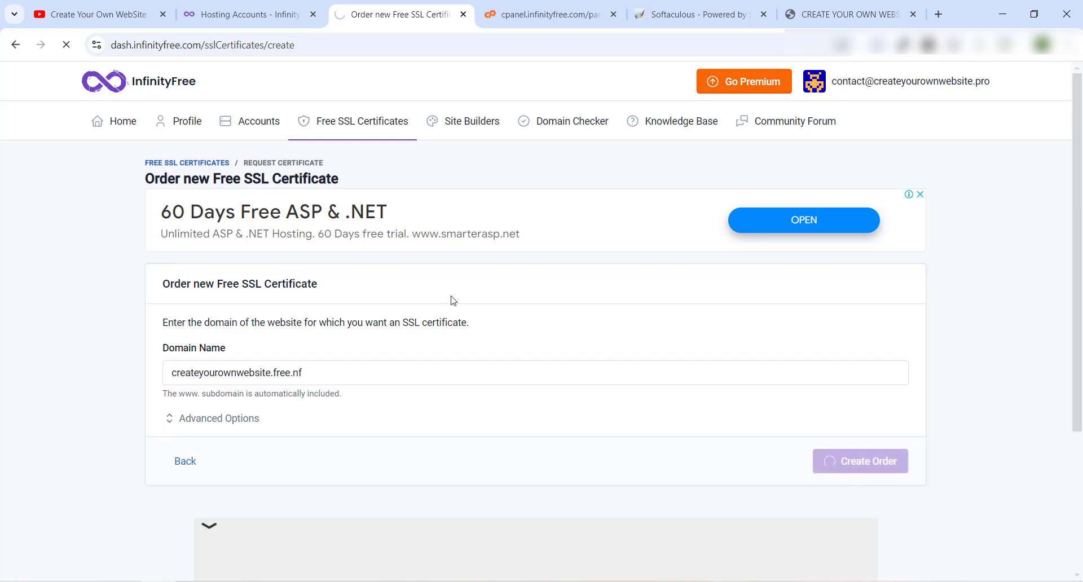
{"action": "scroll", "coordinate": [597, 225], "scroll_direction": "down", "scroll_amount": 3}
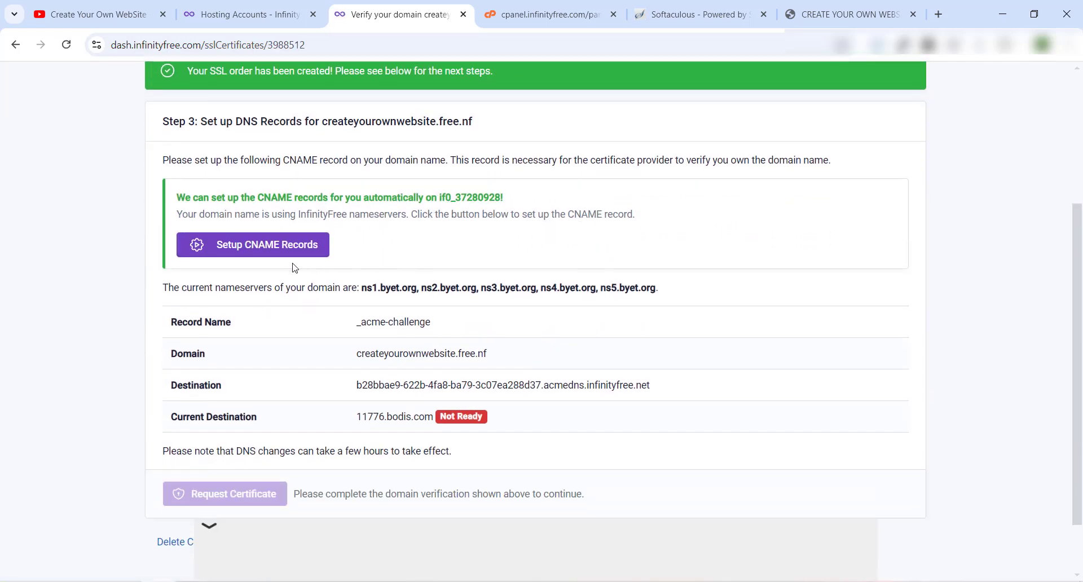
- Set up the _acme-challenge CNAME record automatically
{"action": "left_click", "coordinate": [219, 252]}
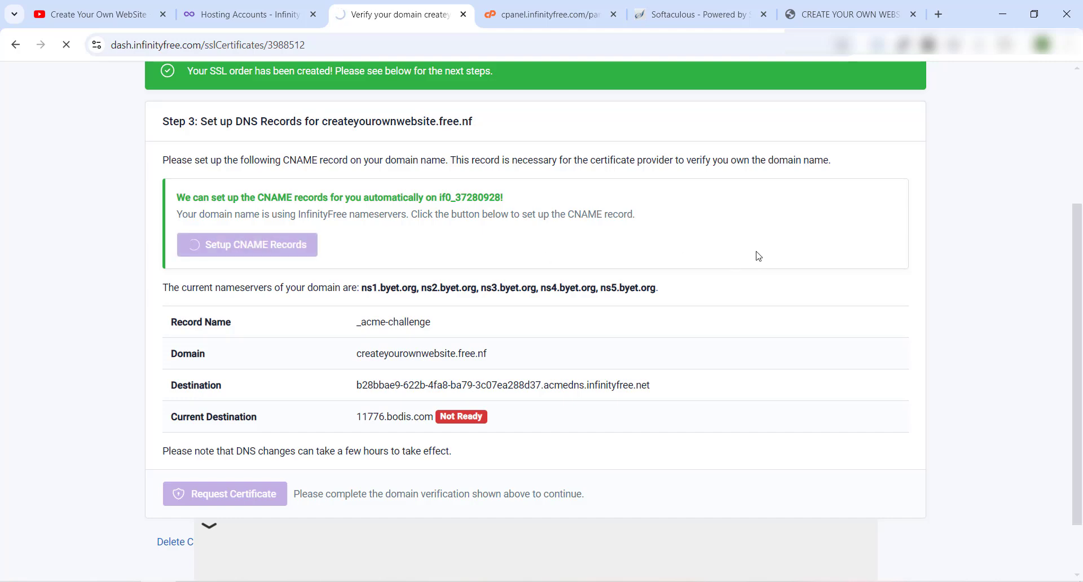
{"action": "scroll", "coordinate": [744, 242], "scroll_direction": "down", "scroll_amount": 6}
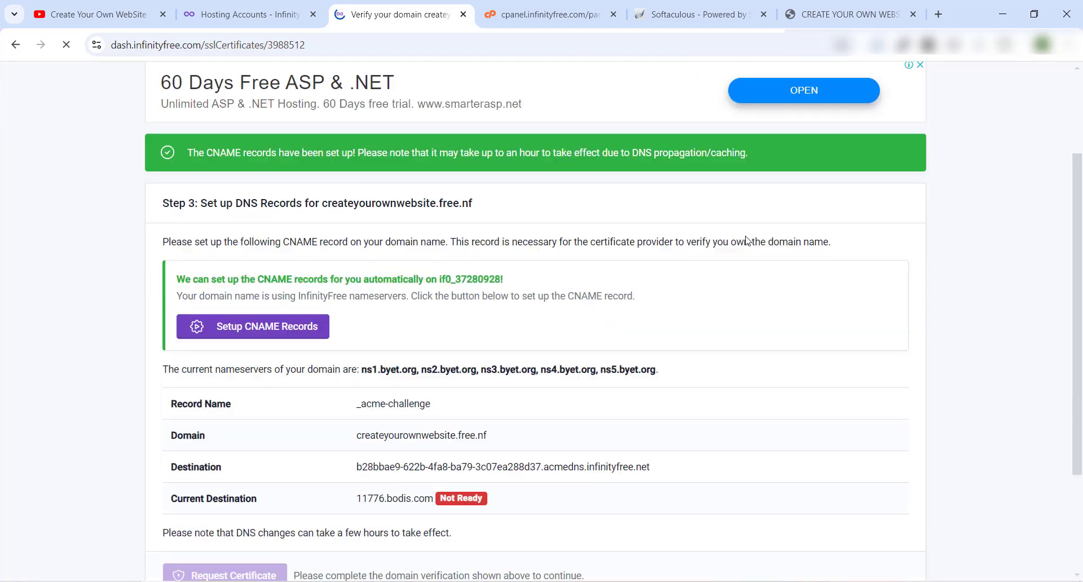
{"action": "scroll", "coordinate": [730, 224], "scroll_direction": "up", "scroll_amount": 5}
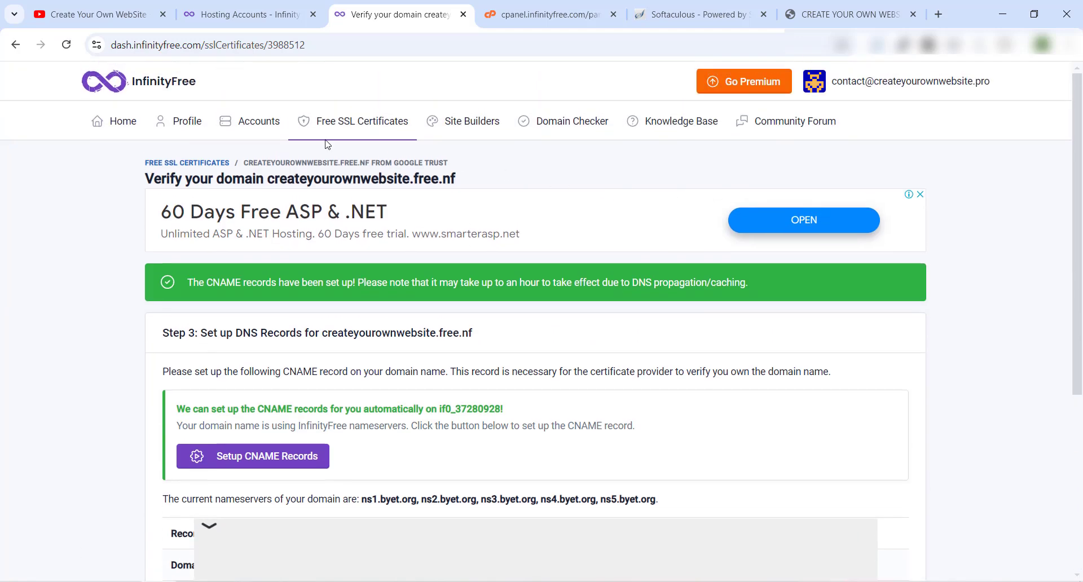
{"action": "left_click", "coordinate": [132, 89]}
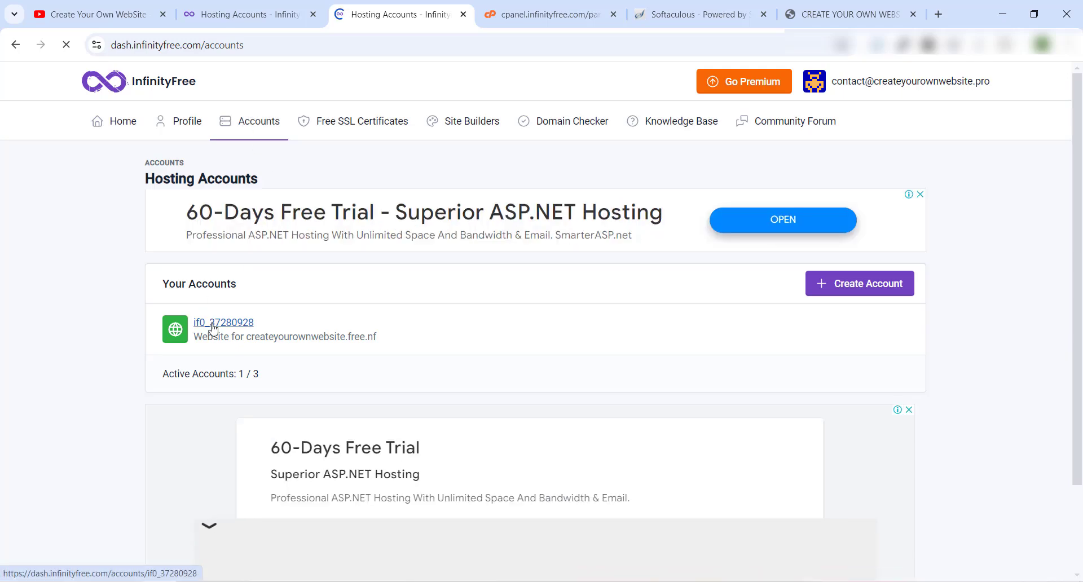
{"action": "left_click", "coordinate": [214, 325]}
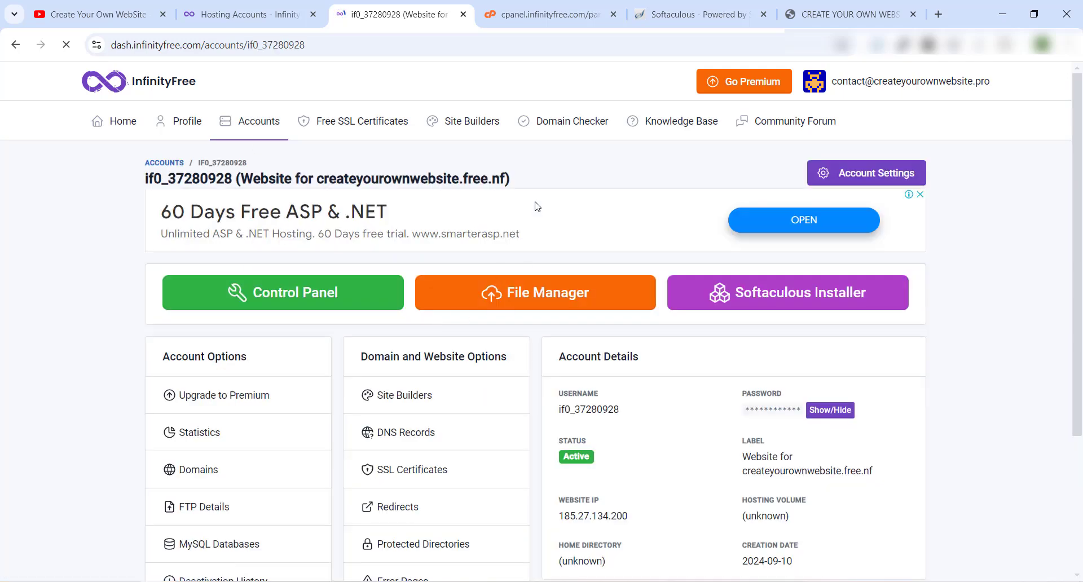
{"action": "scroll", "coordinate": [537, 206], "scroll_direction": "down", "scroll_amount": 3}
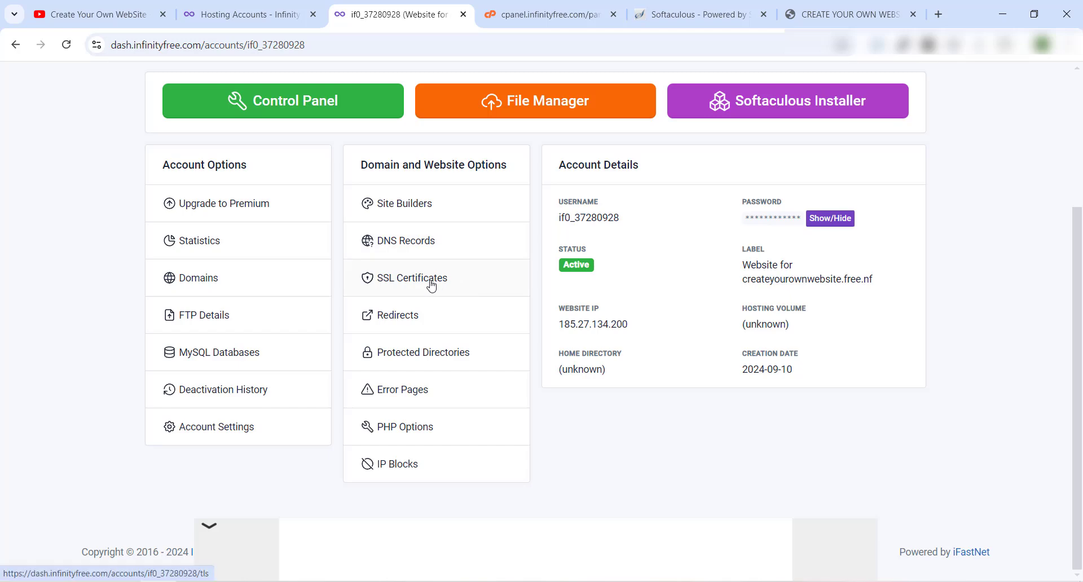
{"action": "left_click", "coordinate": [431, 282]}
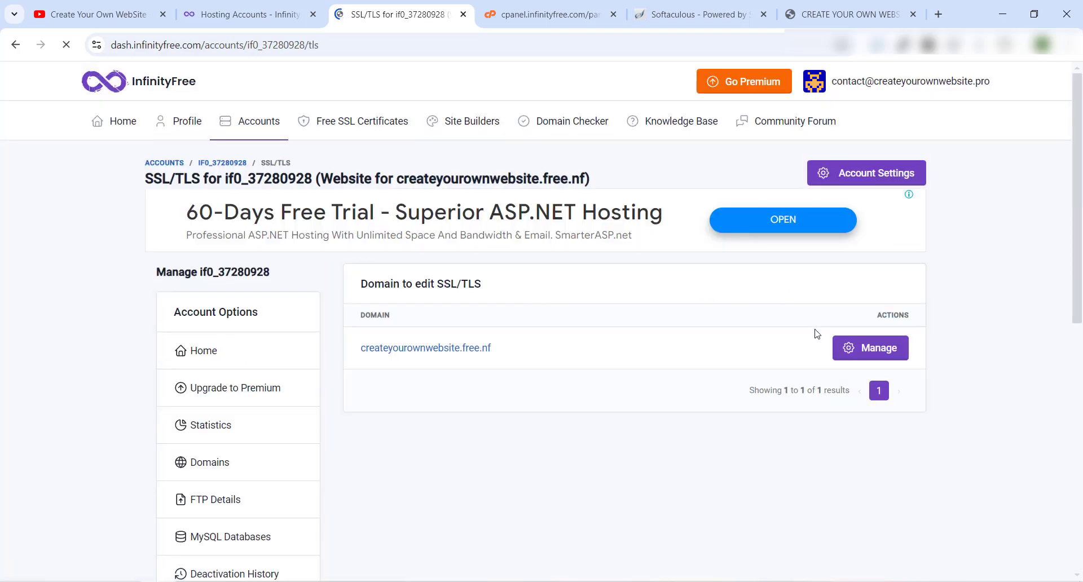
{"action": "left_click", "coordinate": [874, 352]}
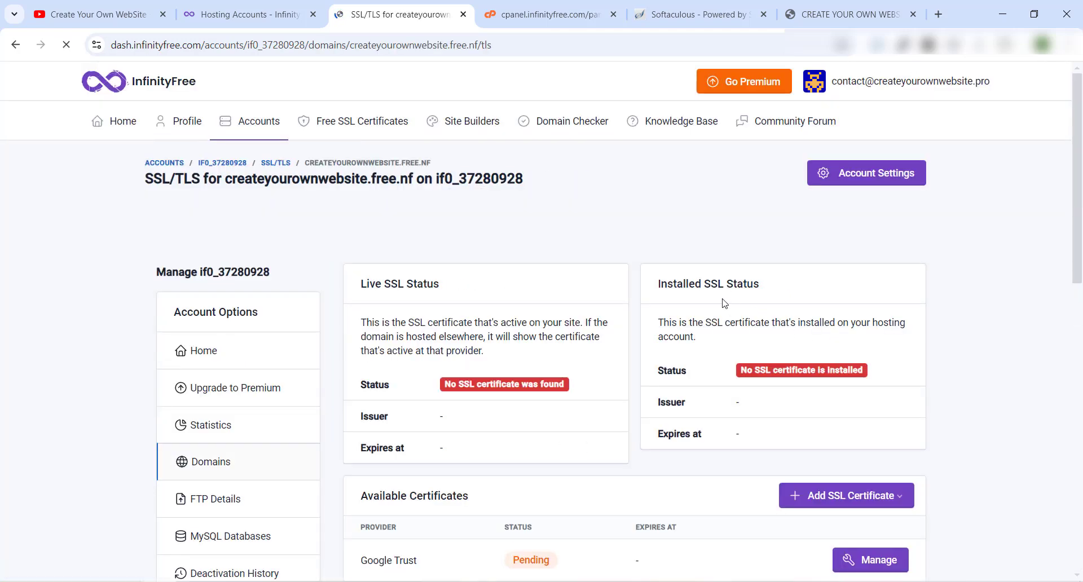
{"action": "scroll", "coordinate": [603, 180], "scroll_direction": "down", "scroll_amount": 4}
{"action": "scroll", "coordinate": [604, 181], "scroll_direction": "down", "scroll_amount": 1}
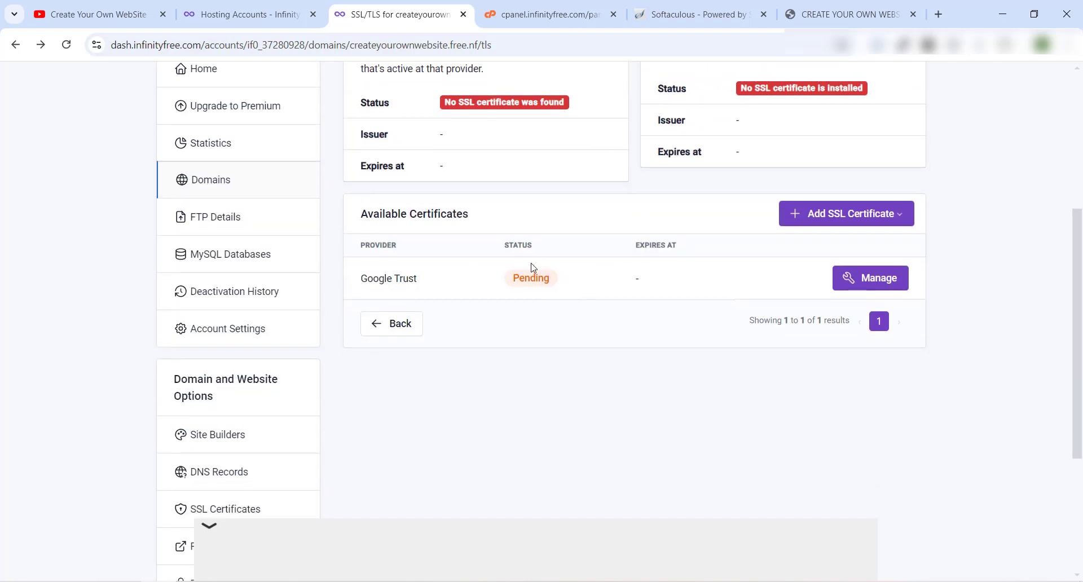
{"action": "left_click", "coordinate": [854, 278]}
{"action": "scroll", "coordinate": [529, 181], "scroll_direction": "down", "scroll_amount": 4}
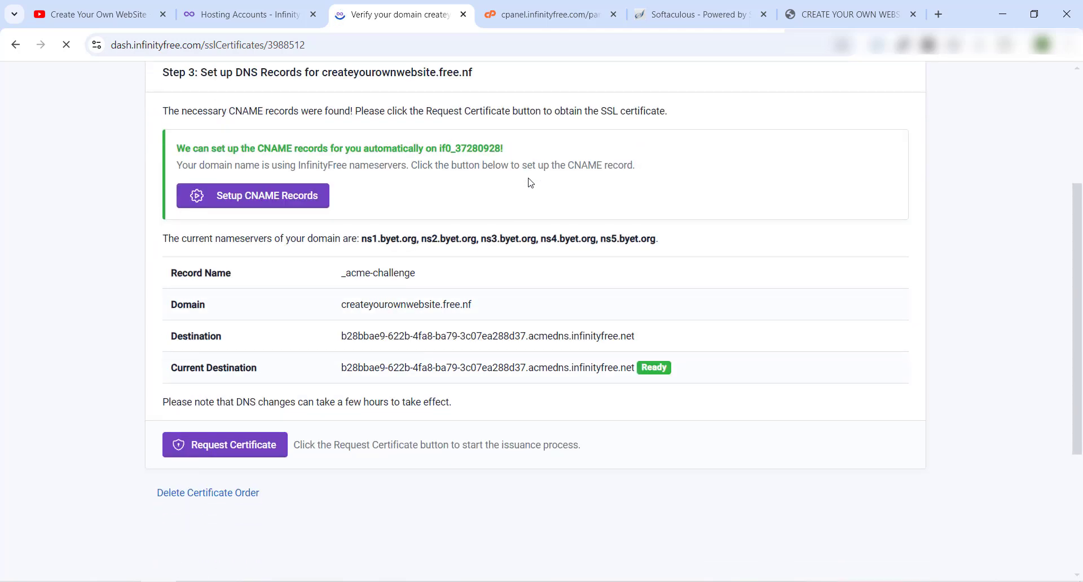
- Request the Google Trust certificate, confirm it's Issued until 2024-12-20, then go to Hosting Accounts
{"action": "left_click", "coordinate": [247, 457]}
{"action": "left_click", "coordinate": [203, 450]}
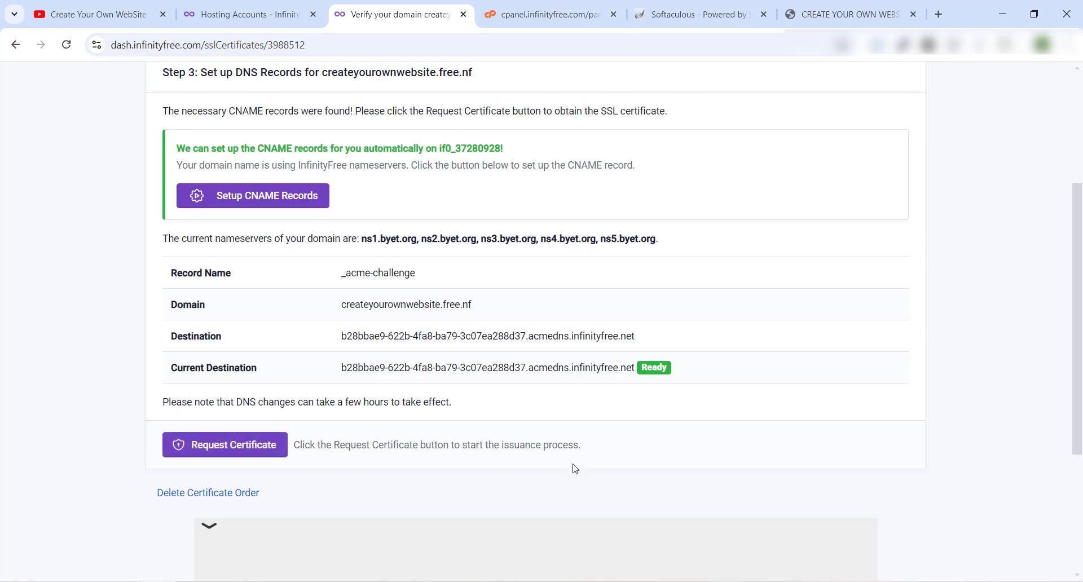
{"action": "left_click", "coordinate": [209, 445]}
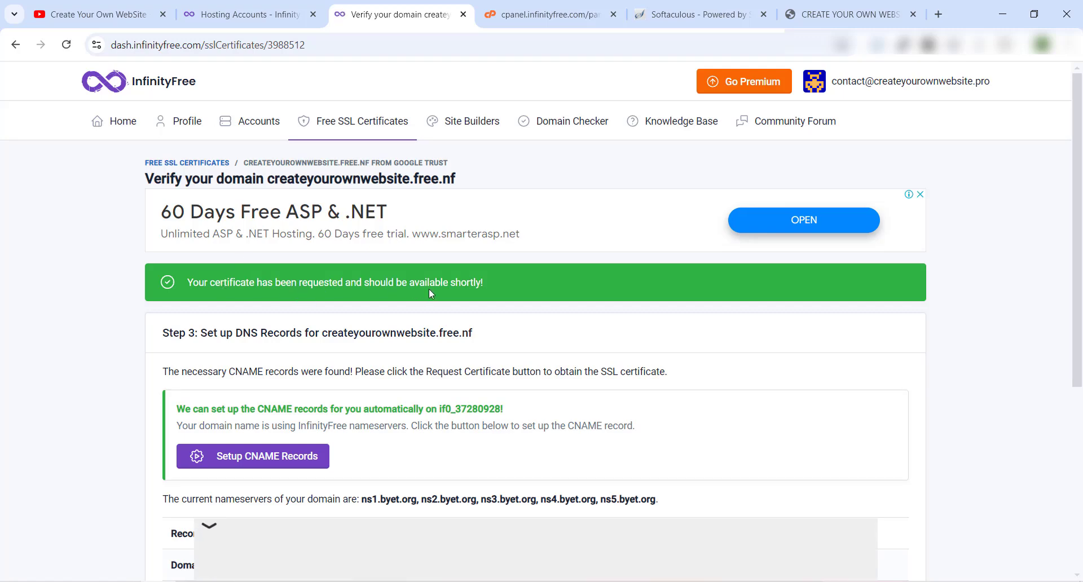
{"action": "scroll", "coordinate": [497, 288], "scroll_direction": "down", "scroll_amount": 5}
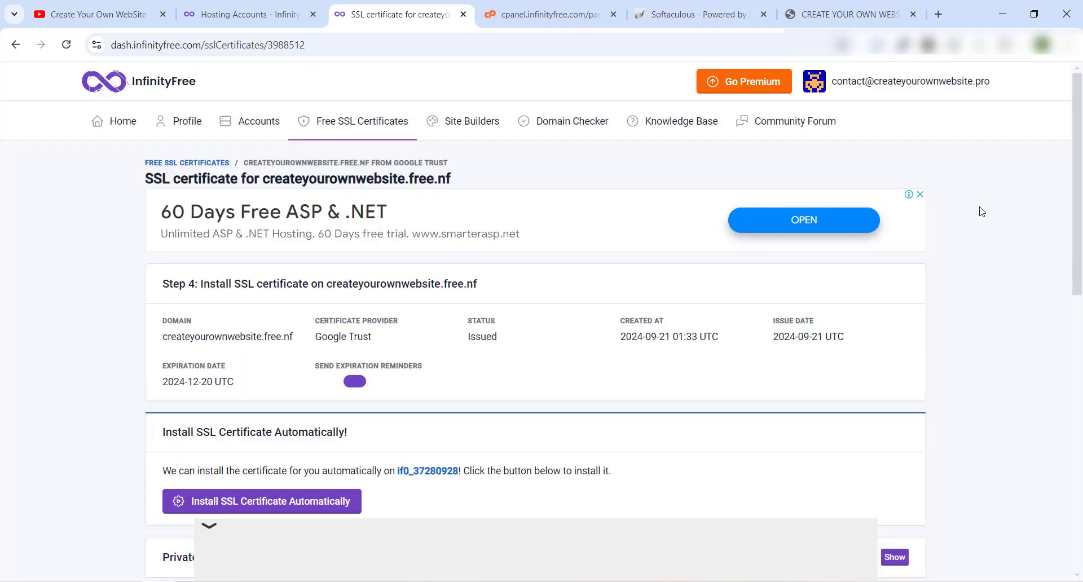
{"action": "scroll", "coordinate": [476, 350], "scroll_direction": "down", "scroll_amount": 5}
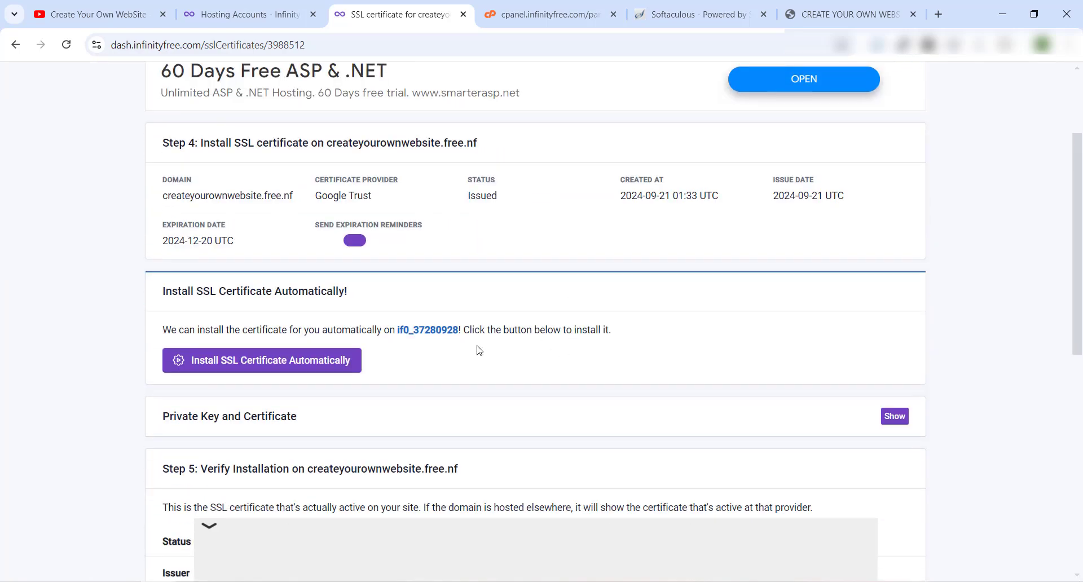
{"action": "scroll", "coordinate": [793, 420], "scroll_direction": "down", "scroll_amount": 5}
{"action": "scroll", "coordinate": [838, 425], "scroll_direction": "up", "scroll_amount": 8}
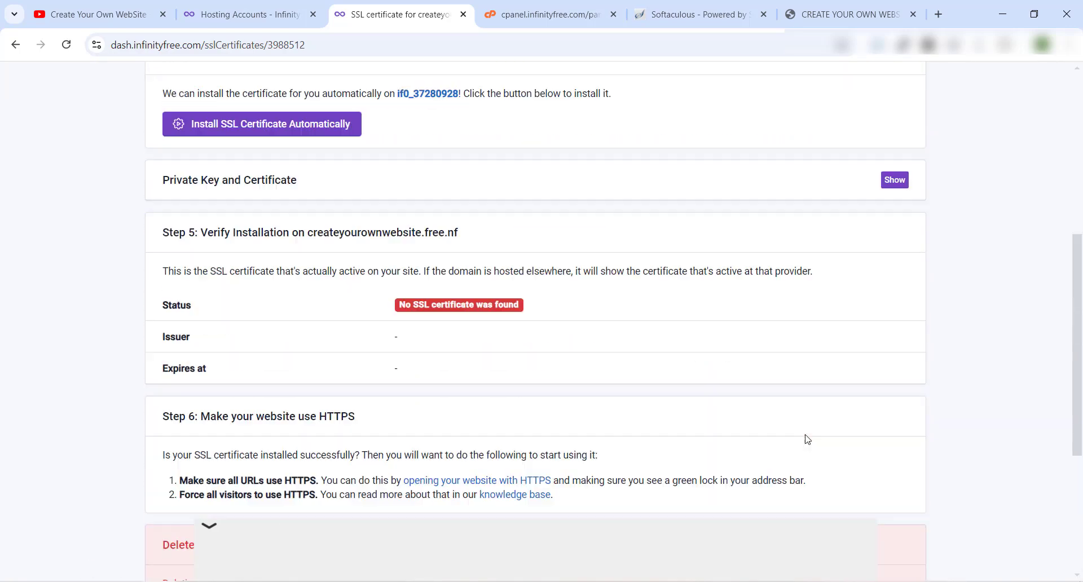
{"action": "scroll", "coordinate": [564, 310], "scroll_direction": "up", "scroll_amount": 1}
{"action": "left_click", "coordinate": [256, 121]}
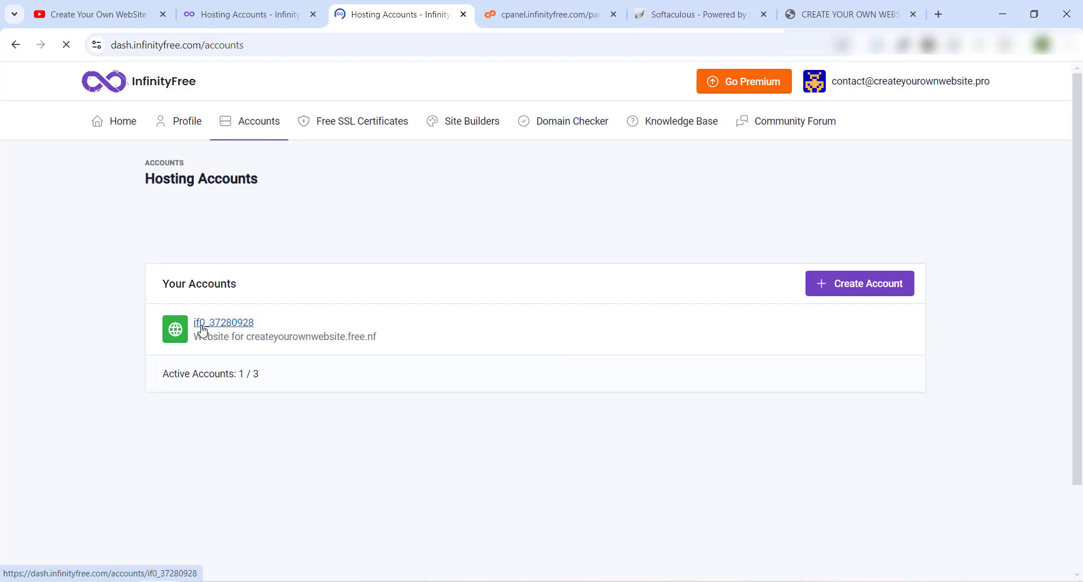
- Install the issued Google Trust certificate on createyourownwebsite.free.nf and refresh the page
{"action": "scroll", "coordinate": [448, 375], "scroll_direction": "down", "scroll_amount": 1}
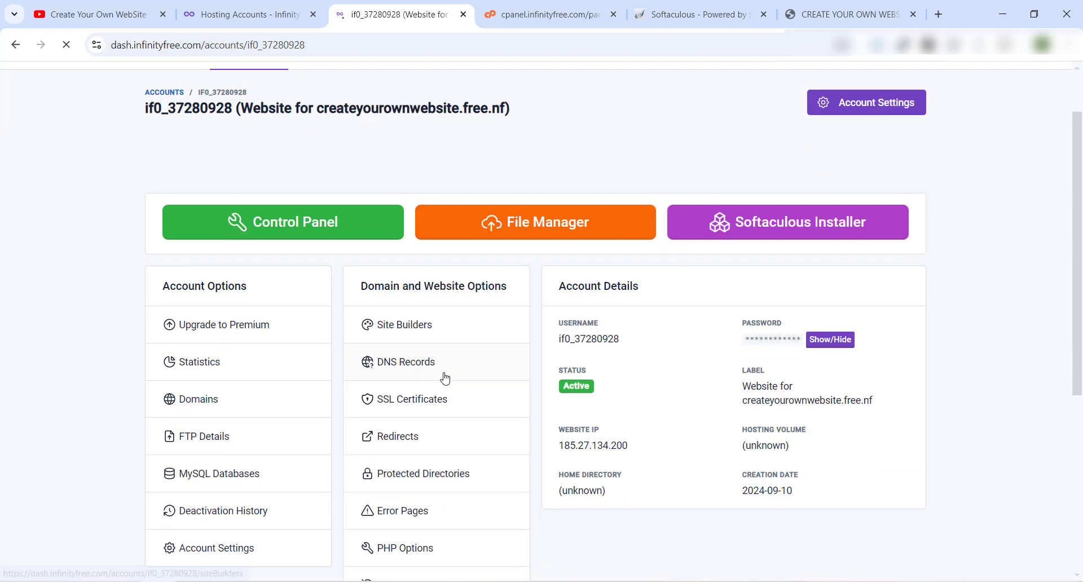
{"action": "left_click", "coordinate": [405, 401]}
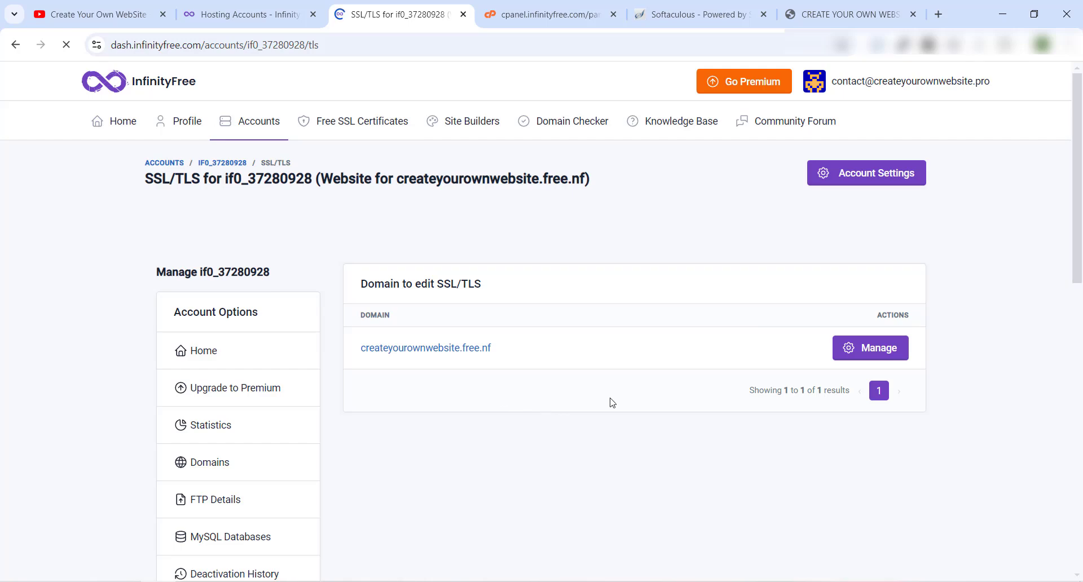
{"action": "left_click", "coordinate": [880, 355]}
{"action": "scroll", "coordinate": [759, 271], "scroll_direction": "down", "scroll_amount": 5}
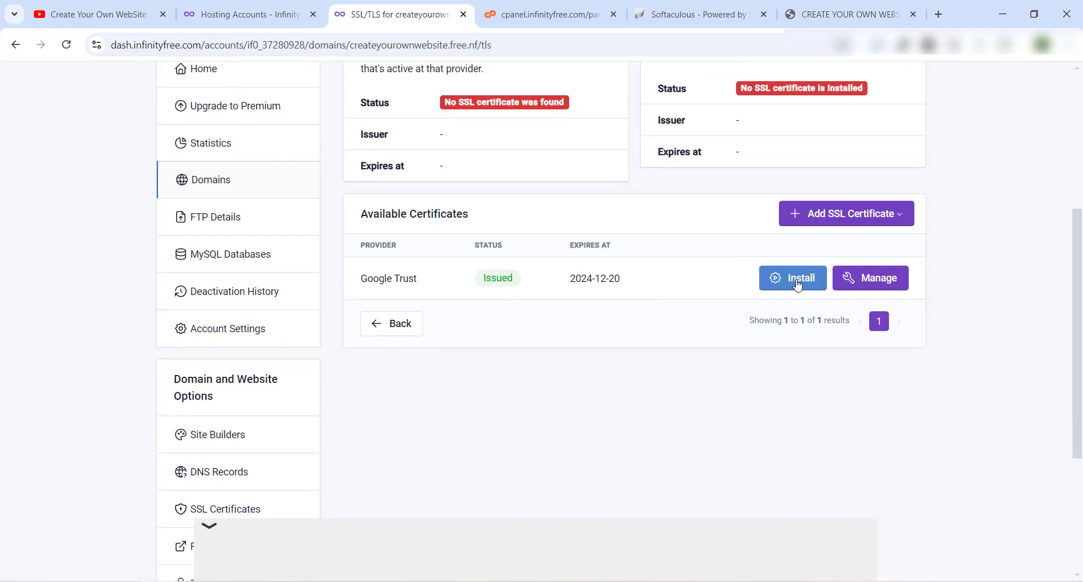
{"action": "left_click", "coordinate": [797, 285]}
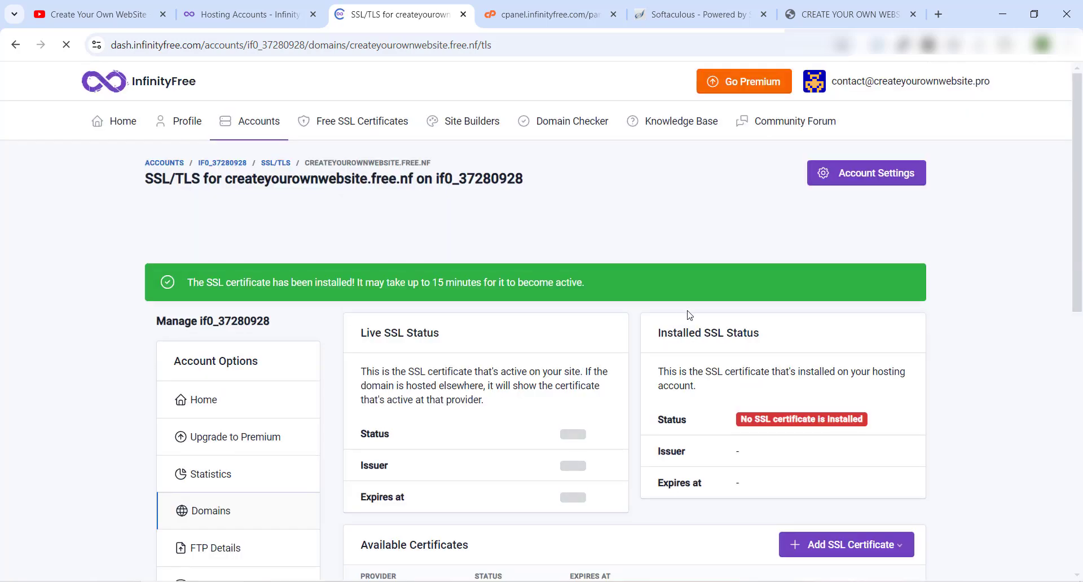
{"action": "scroll", "coordinate": [462, 315], "scroll_direction": "up", "scroll_amount": 1}
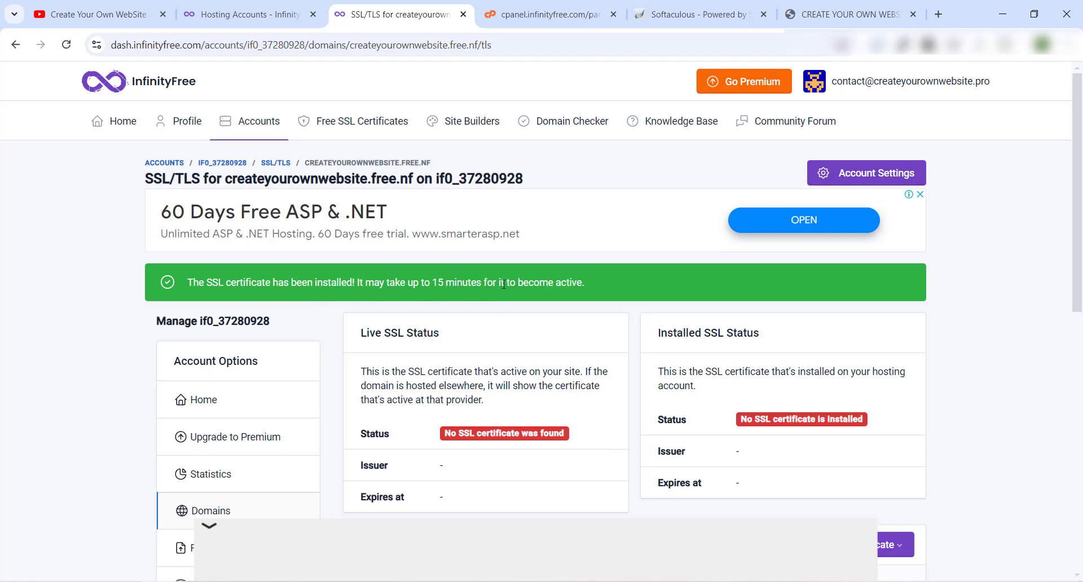
{"action": "scroll", "coordinate": [600, 276], "scroll_direction": "down", "scroll_amount": 6}
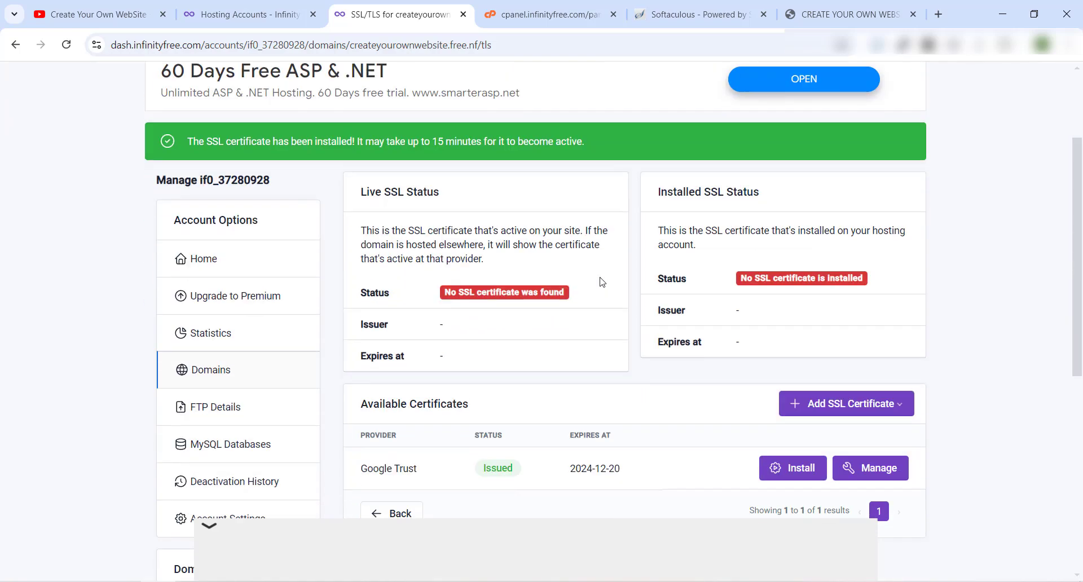
{"action": "scroll", "coordinate": [621, 304], "scroll_direction": "up", "scroll_amount": 4}
{"action": "scroll", "coordinate": [614, 304], "scroll_direction": "up", "scroll_amount": 4}
{"action": "key", "text": "F5"}
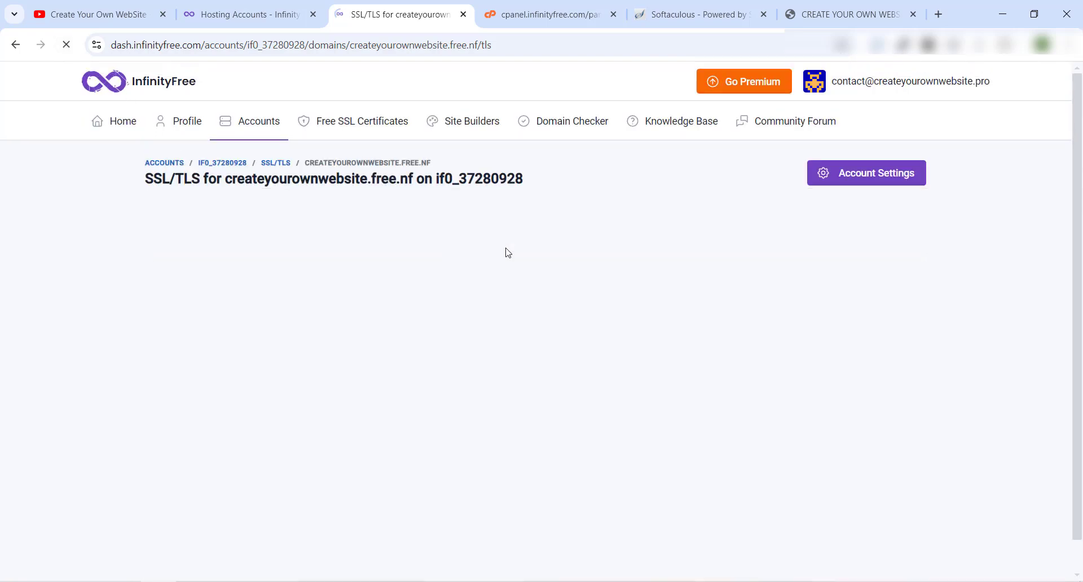
{"action": "scroll", "coordinate": [563, 282], "scroll_direction": "down", "scroll_amount": 2}
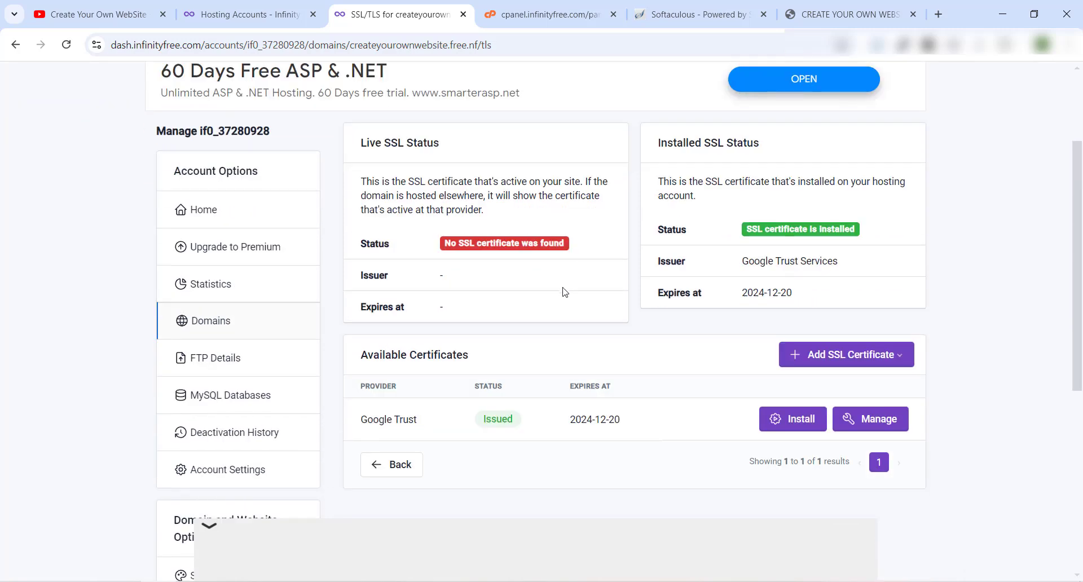
{"action": "scroll", "coordinate": [519, 275], "scroll_direction": "up", "scroll_amount": 3}
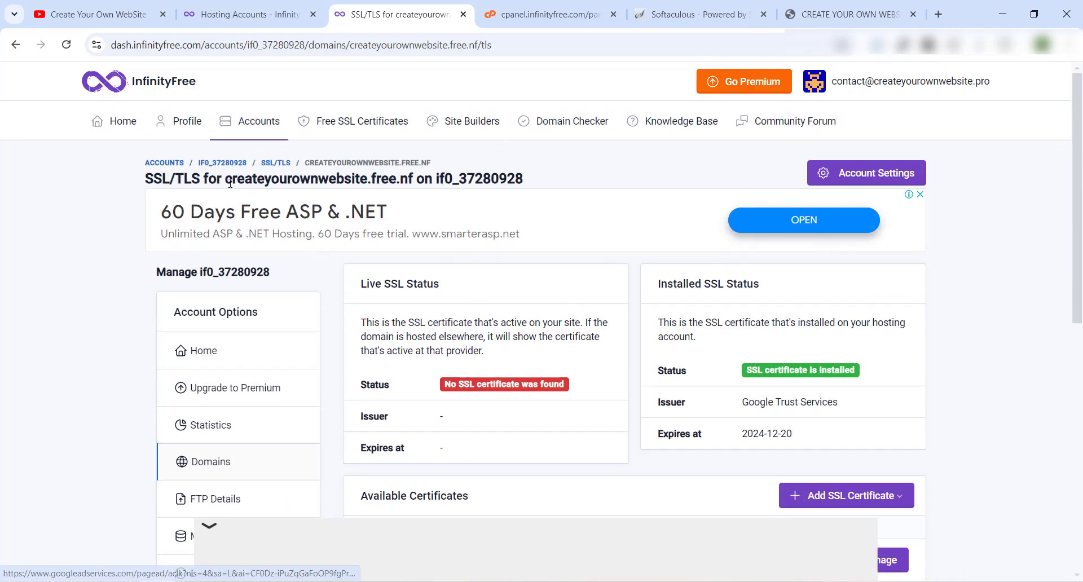
- Open the site in a new tab and reload the SSL page until Live SSL Status is active
{"action": "left_click_drag", "start_coordinate": [226, 181], "coordinate": [410, 175]}
{"action": "right_click", "coordinate": [410, 172]}
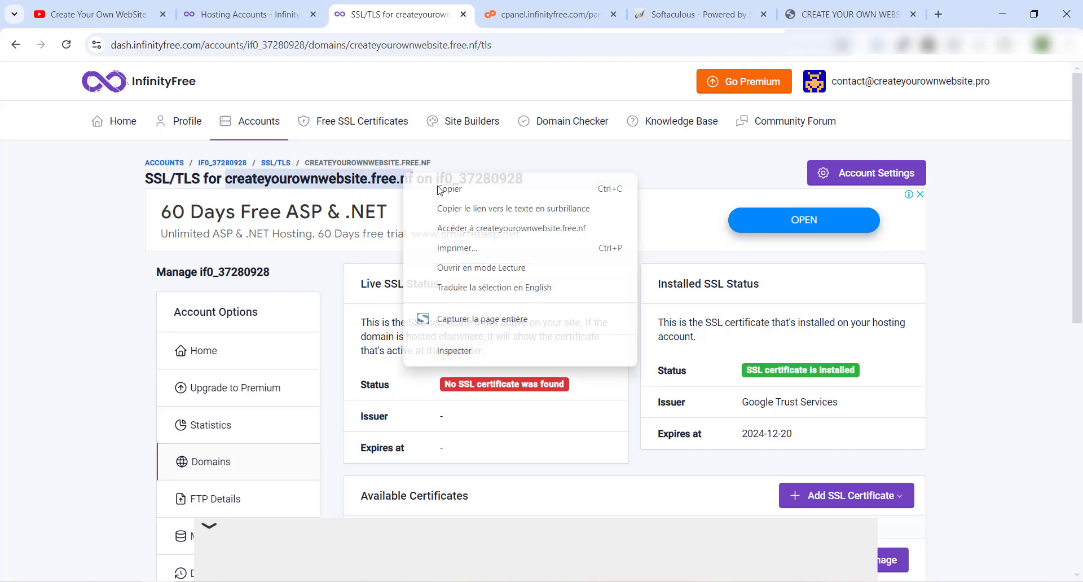
{"action": "left_click", "coordinate": [501, 229]}
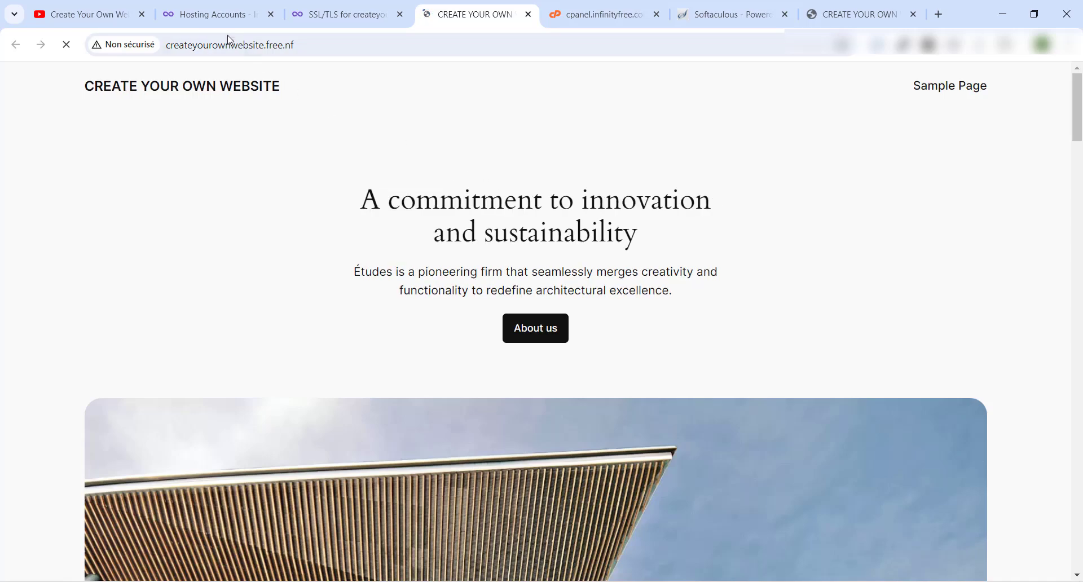
{"action": "left_click", "coordinate": [338, 14]}
{"action": "scroll", "coordinate": [680, 334], "scroll_direction": "down", "scroll_amount": 1}
{"action": "double_click", "coordinate": [714, 296]}
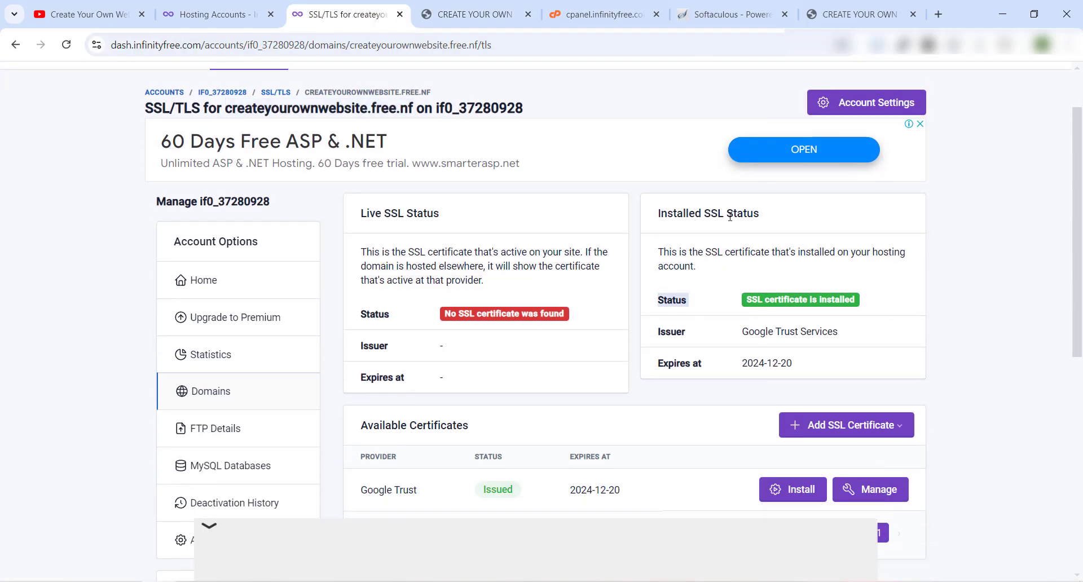
{"action": "left_click", "coordinate": [631, 275]}
{"action": "left_click", "coordinate": [66, 45]}
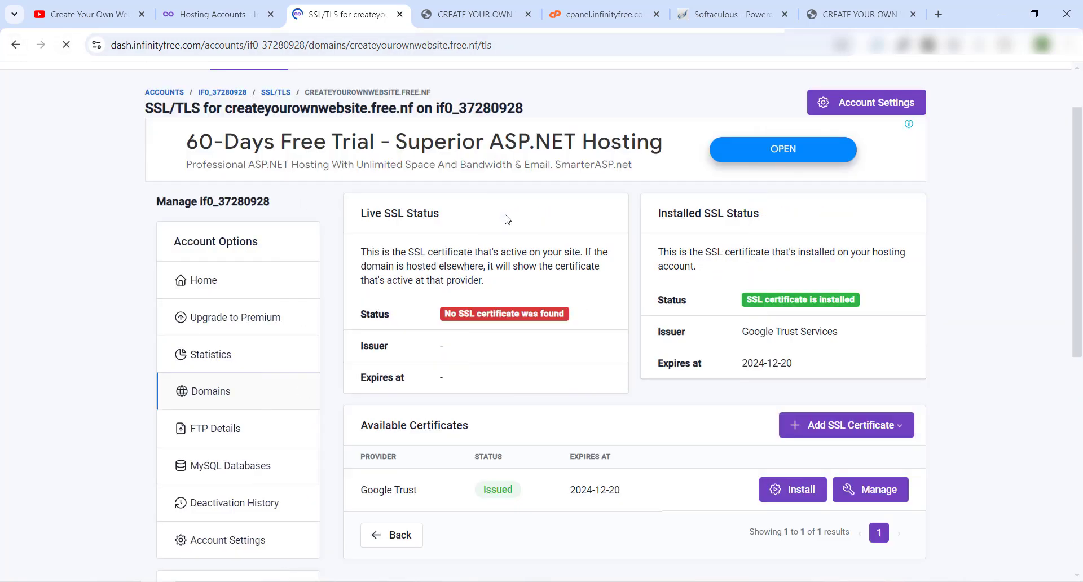
{"action": "left_click", "coordinate": [66, 45]}
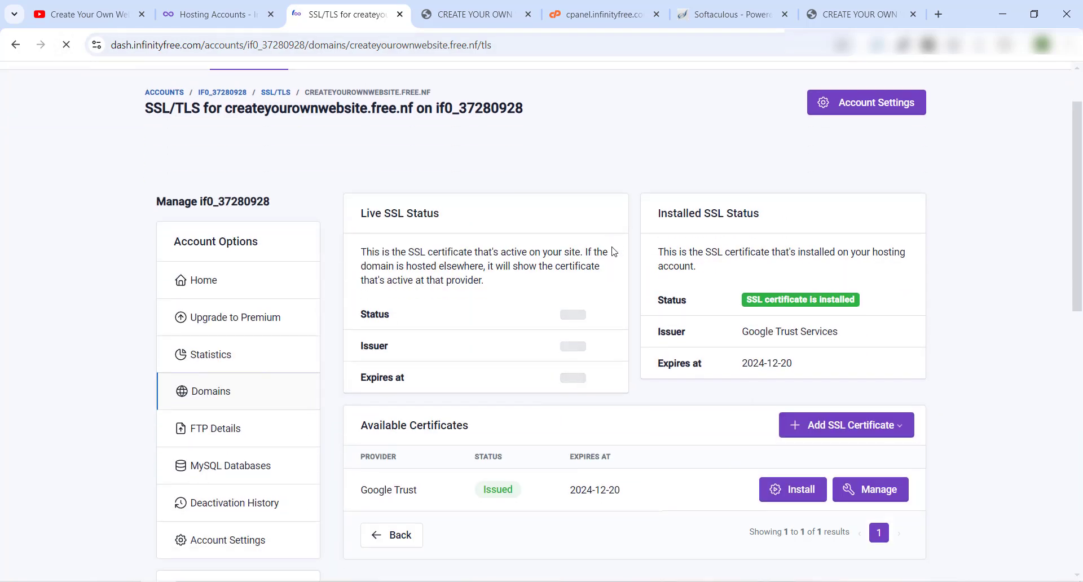
{"action": "scroll", "coordinate": [402, 262], "scroll_direction": "up", "scroll_amount": 2}
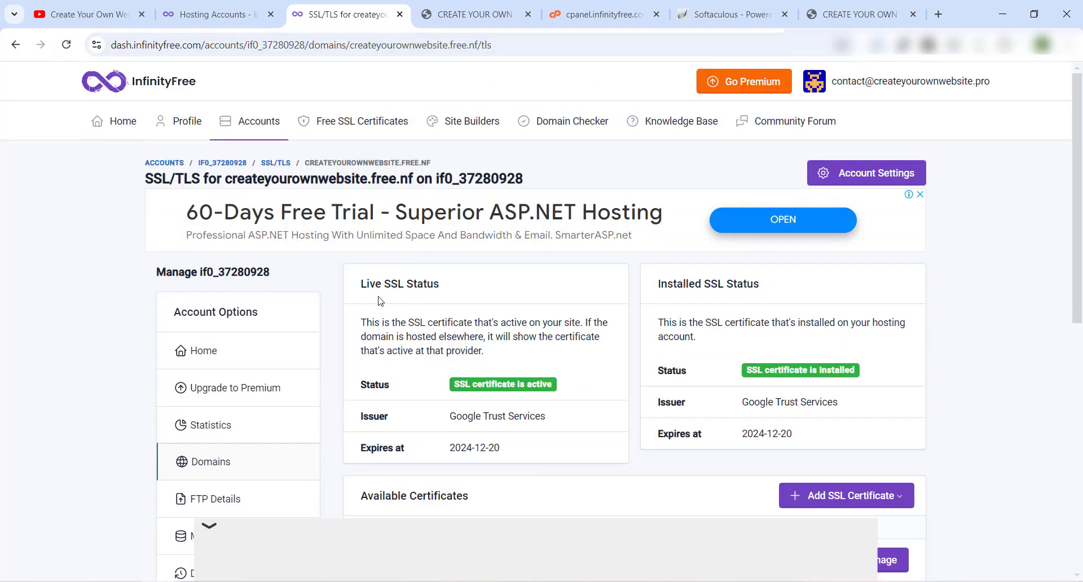
- Open createyourownwebsite.free.nf and confirm it shows 'connexion sécurisée', then return to Hosting Accounts
{"action": "scroll", "coordinate": [522, 309], "scroll_direction": "down", "scroll_amount": 1}
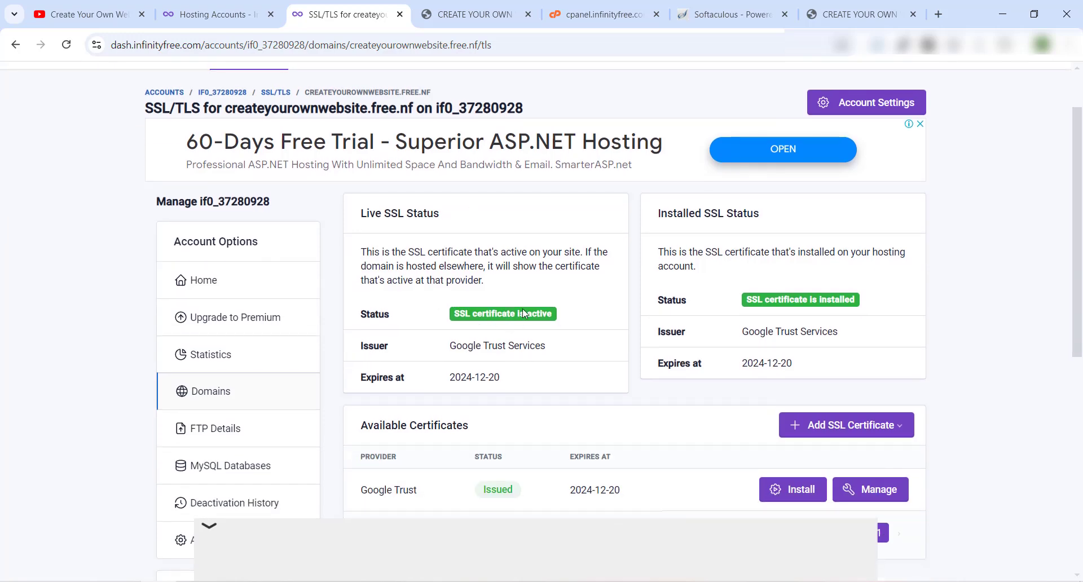
{"action": "scroll", "coordinate": [395, 237], "scroll_direction": "up", "scroll_amount": 1}
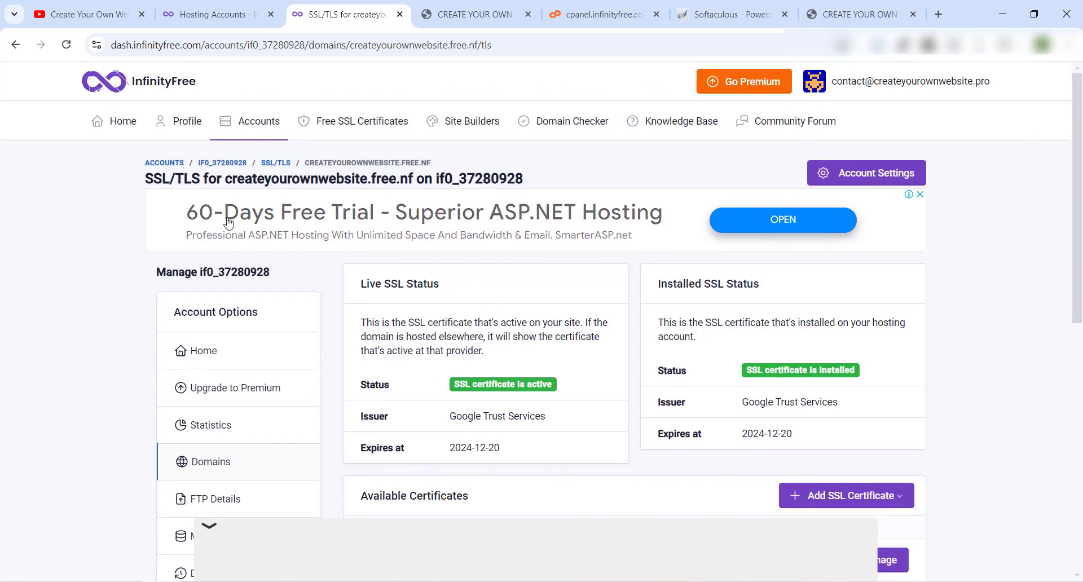
{"action": "left_click_drag", "start_coordinate": [228, 181], "coordinate": [416, 176]}
{"action": "right_click", "coordinate": [398, 175]}
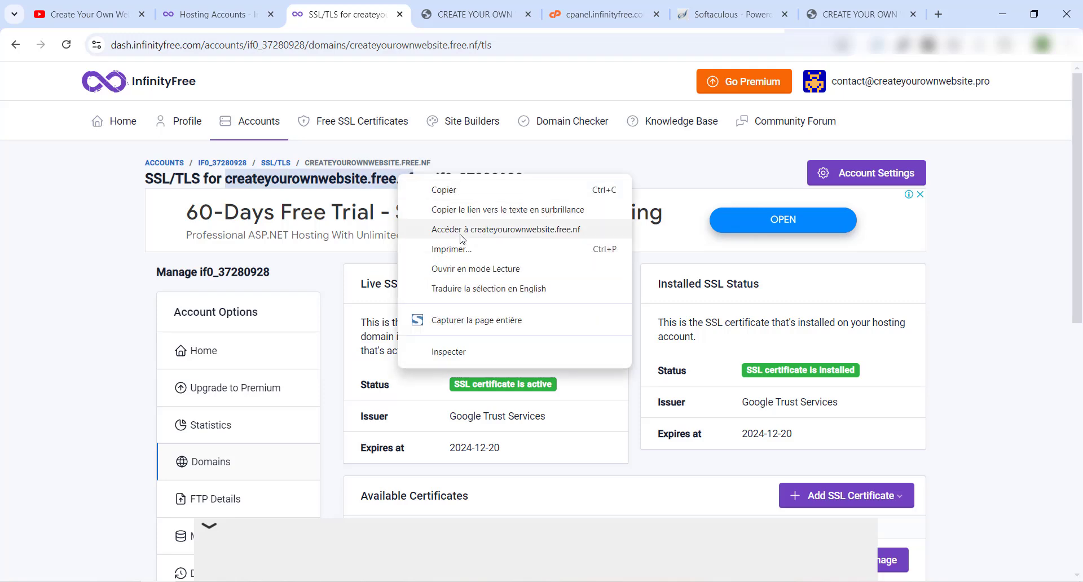
{"action": "left_click", "coordinate": [459, 234]}
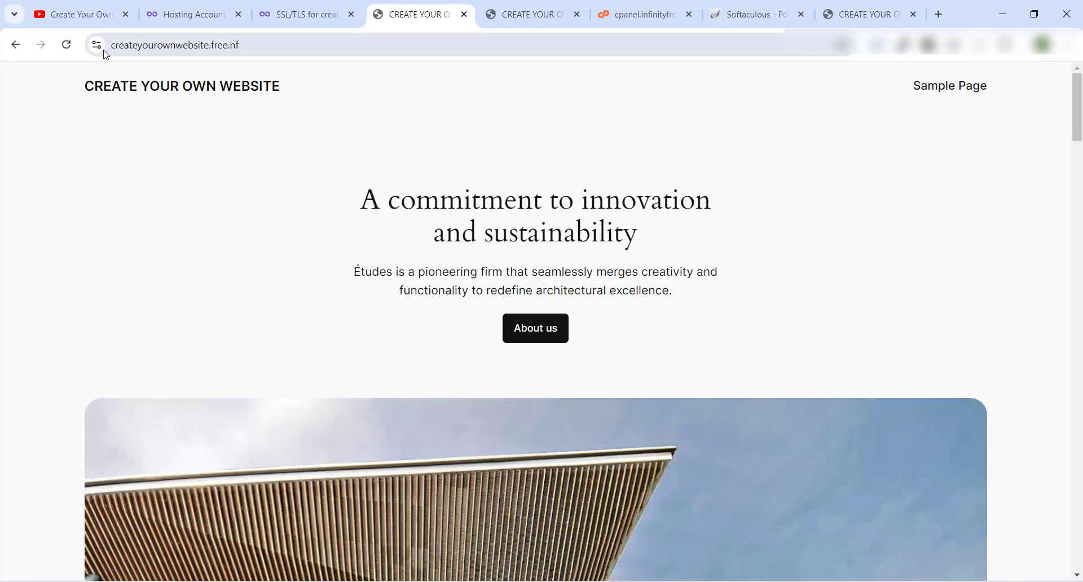
{"action": "left_click", "coordinate": [96, 44]}
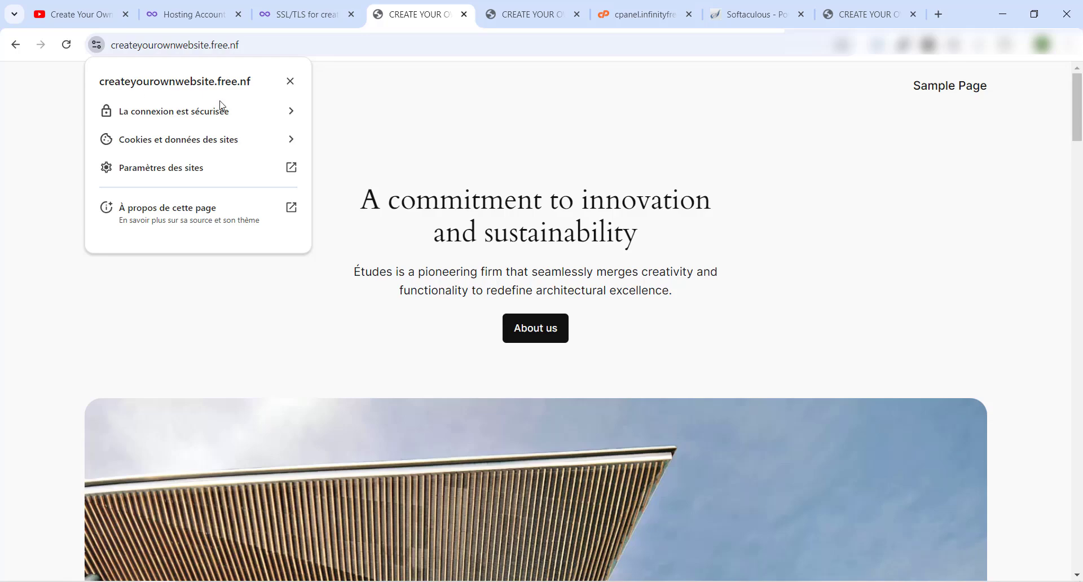
{"action": "left_click", "coordinate": [479, 163]}
{"action": "left_click", "coordinate": [221, 6]}
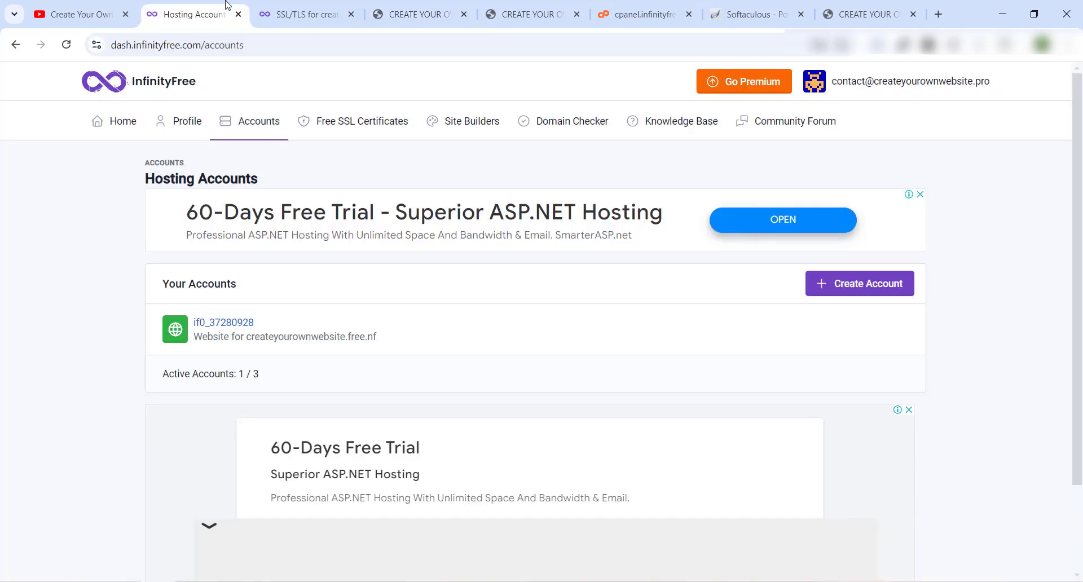